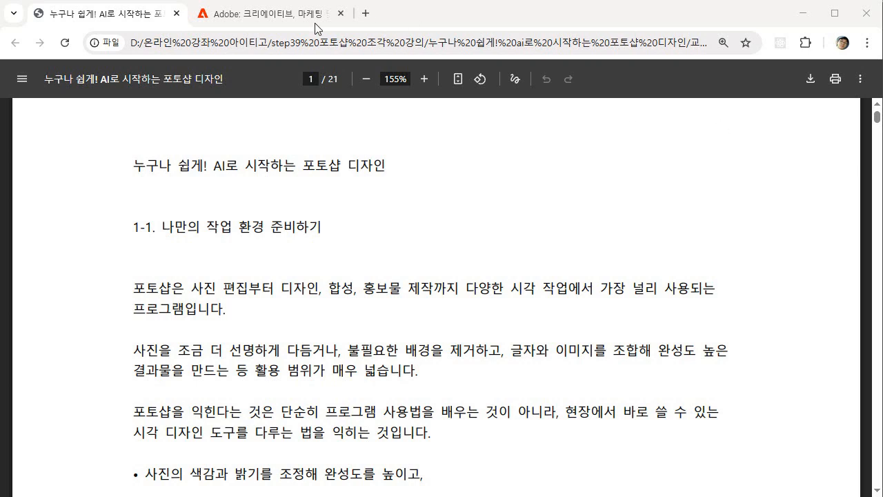
# Switch to the Adobe Korea site, open the Photoshop product page and start the purchase
pyautogui.click(263, 22)
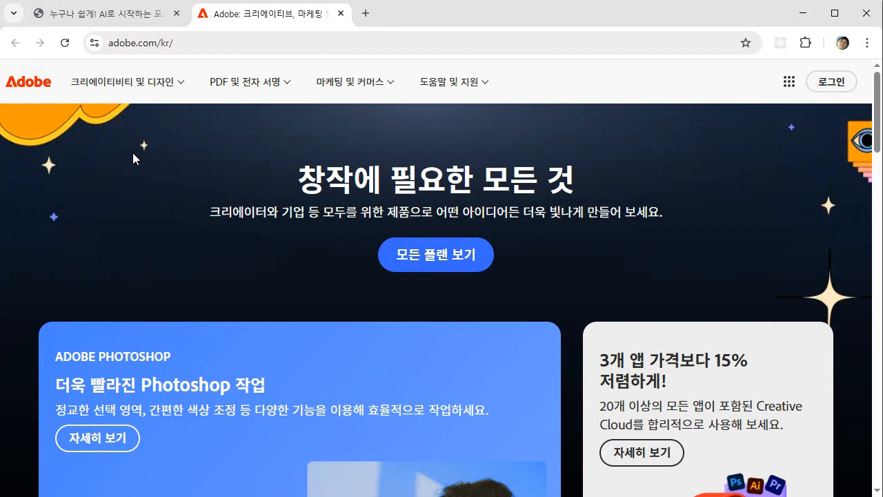
pyautogui.click(120, 88)
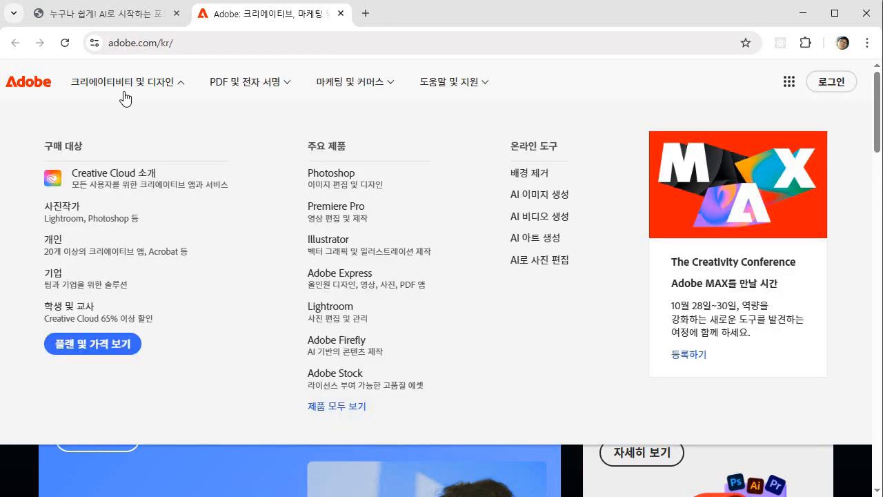
pyautogui.click(333, 180)
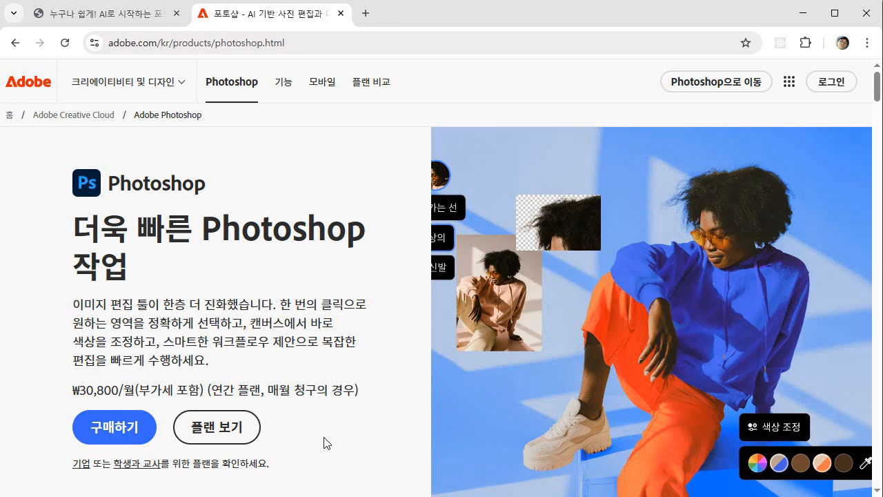
pyautogui.click(146, 445)
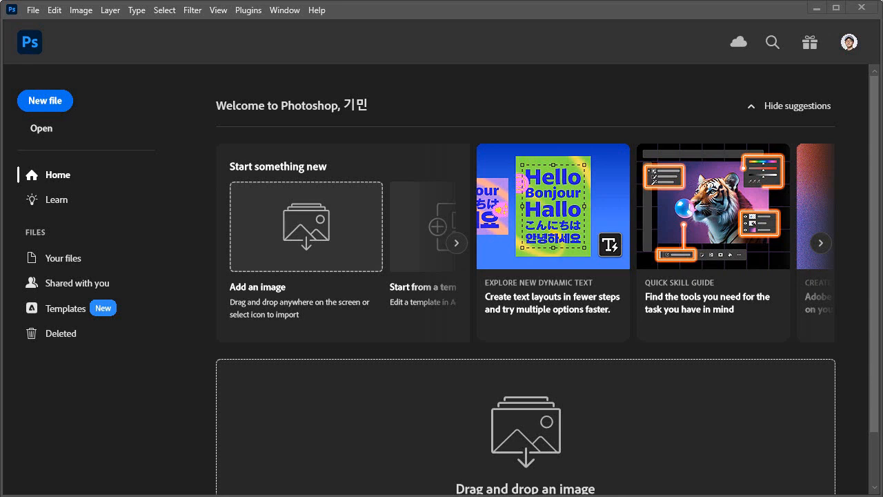
# Switch to Photoshop, view its version information and close the information window
pyautogui.click(316, 14)
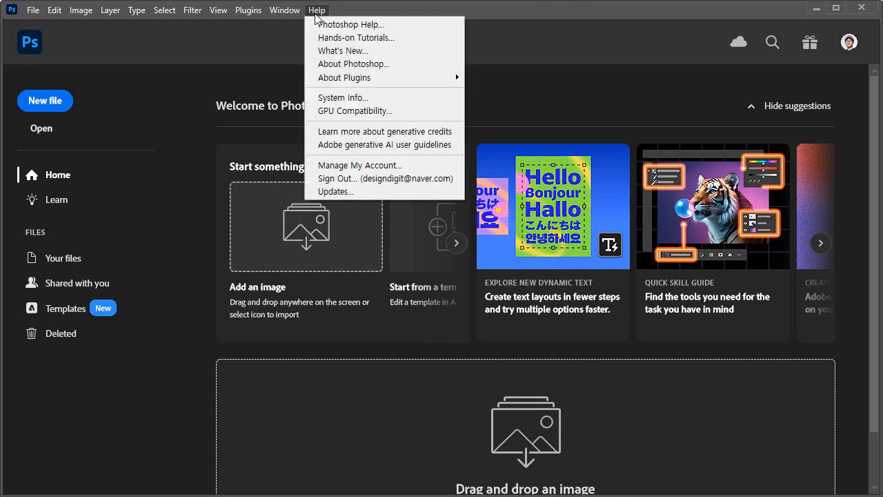
pyautogui.click(355, 65)
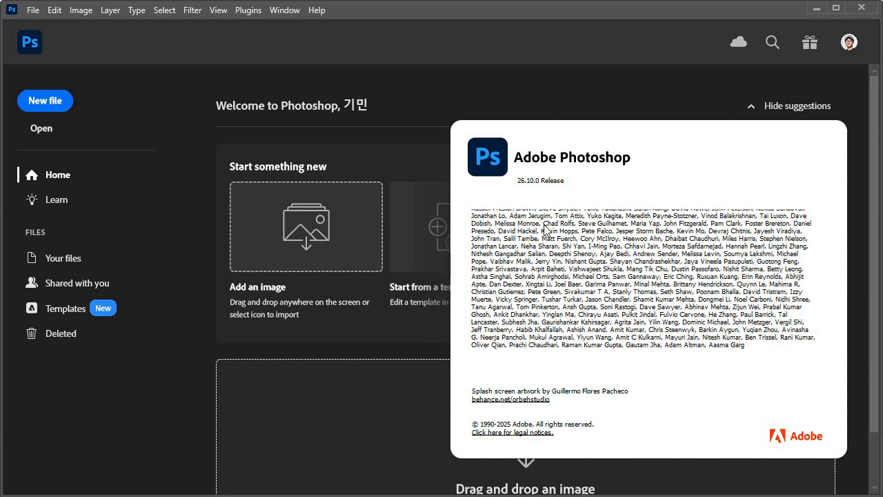
pyautogui.click(399, 90)
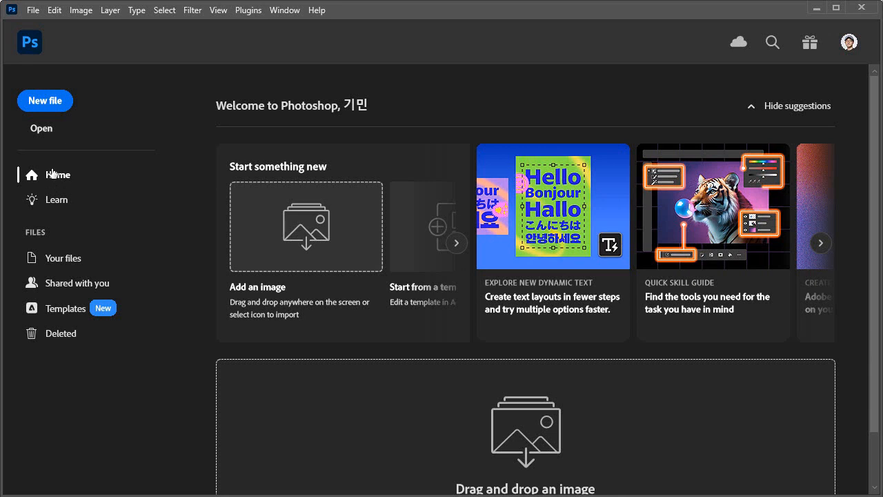
# Start a new document and name it "example"
pyautogui.click(42, 104)
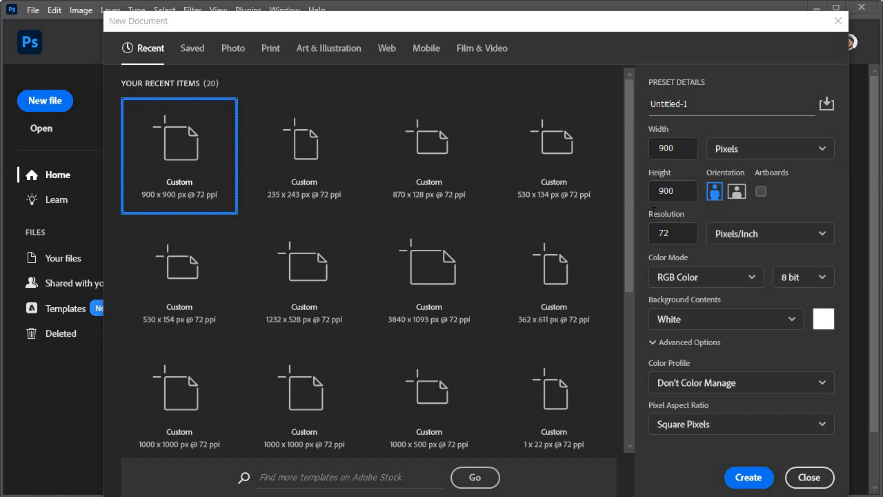
pyautogui.click(705, 103)
pyautogui.moveTo(701, 103); pyautogui.dragTo(662, 103)
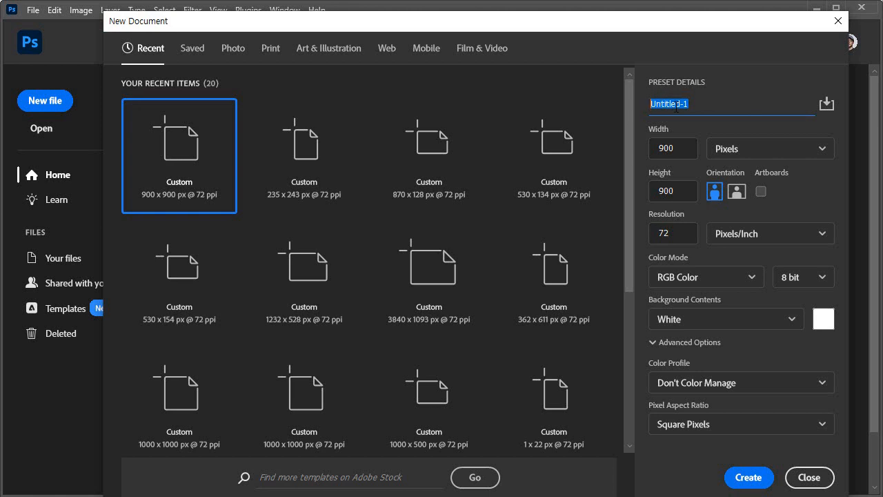
pyautogui.write('example')
# Create the document at 900 × 900 px, keeping Pixels as the unit and RGB Color as the color mode
pyautogui.click(754, 152)
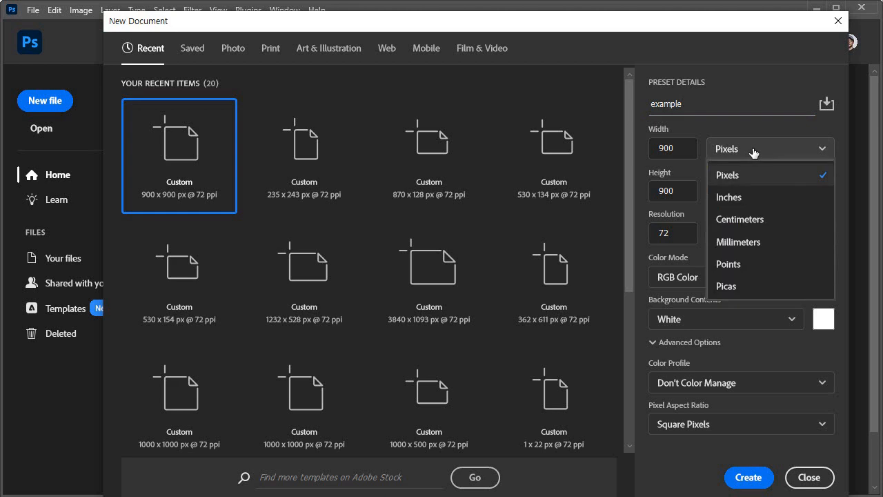
pyautogui.click(752, 175)
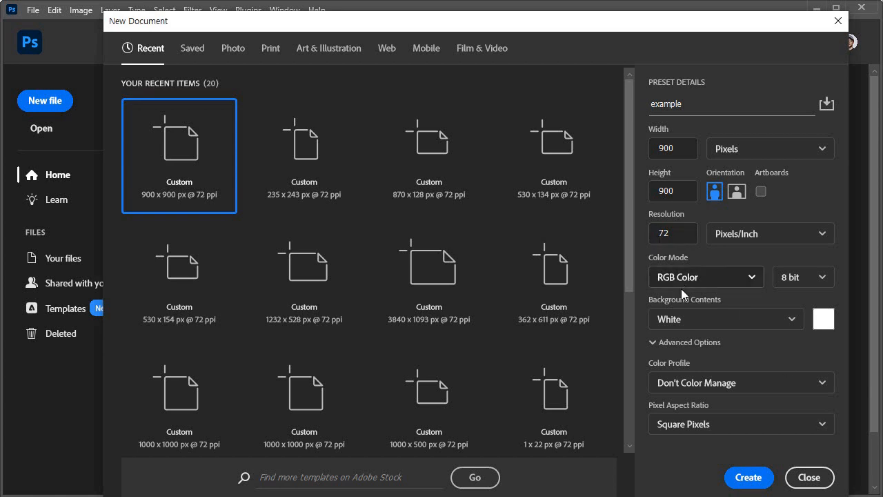
pyautogui.click(752, 279)
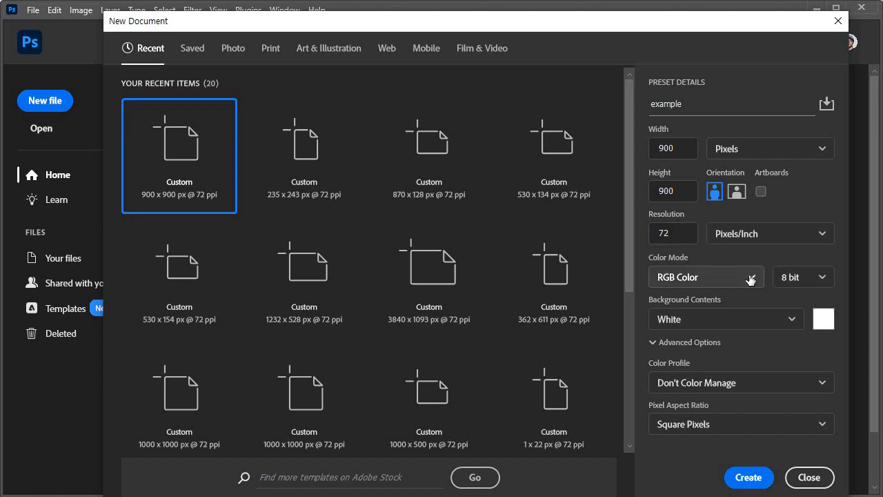
pyautogui.click(750, 279)
pyautogui.click(727, 354)
pyautogui.click(752, 277)
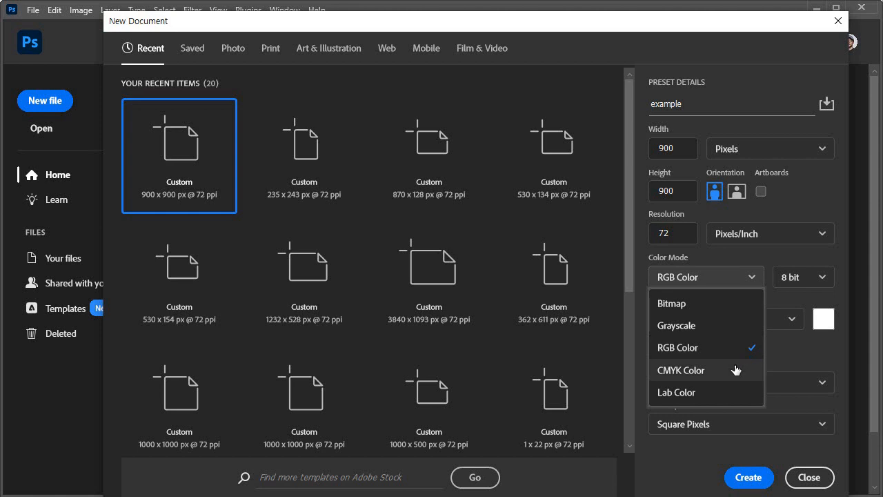
pyautogui.click(682, 351)
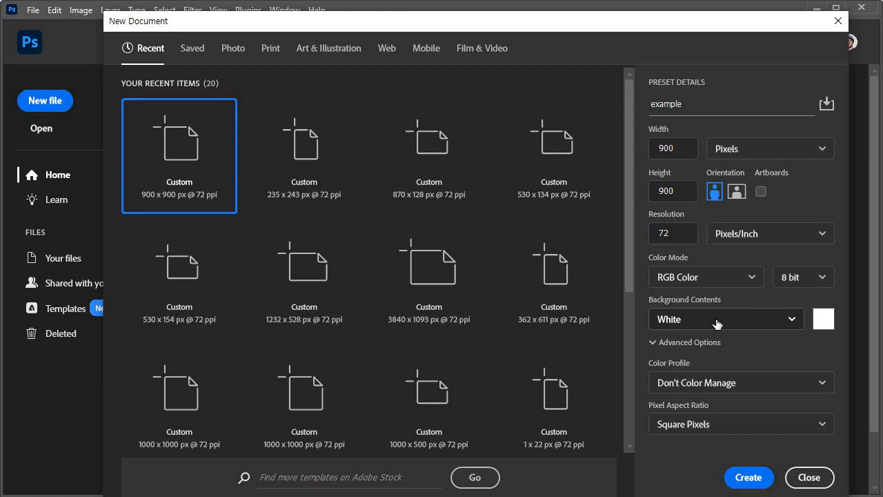
pyautogui.click(748, 477)
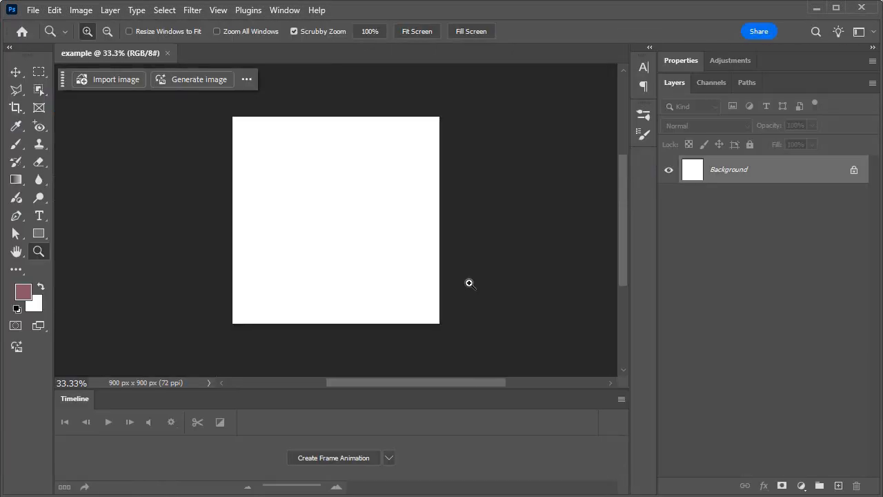
# Undock the Timeline panel and close it
pyautogui.moveTo(79, 398); pyautogui.dragTo(390, 316)
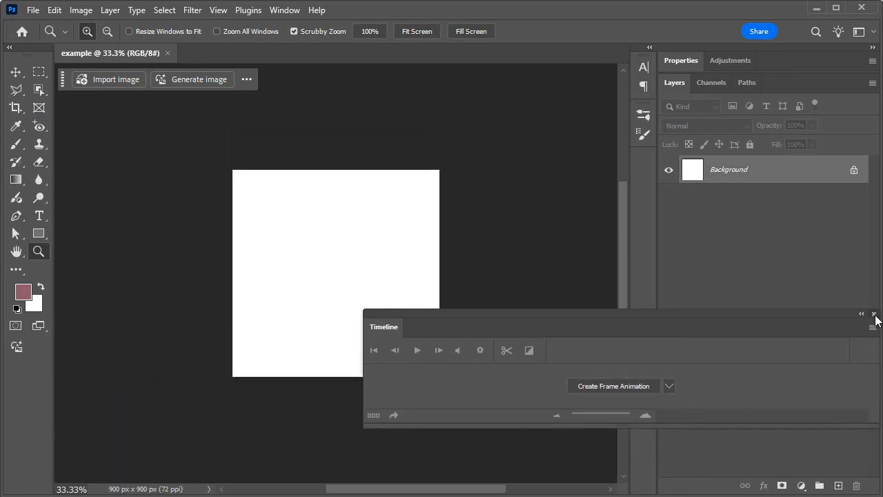
pyautogui.click(874, 313)
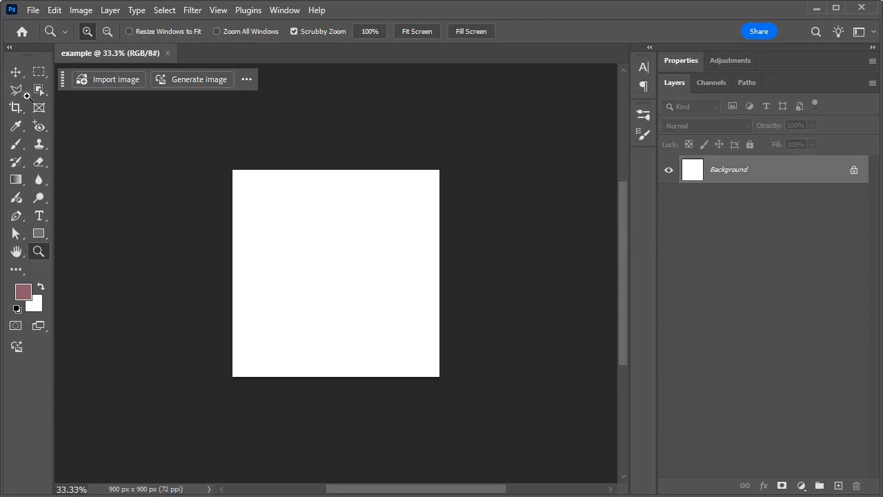
pyautogui.moveTo(25, 76)
pyautogui.click(222, 11)
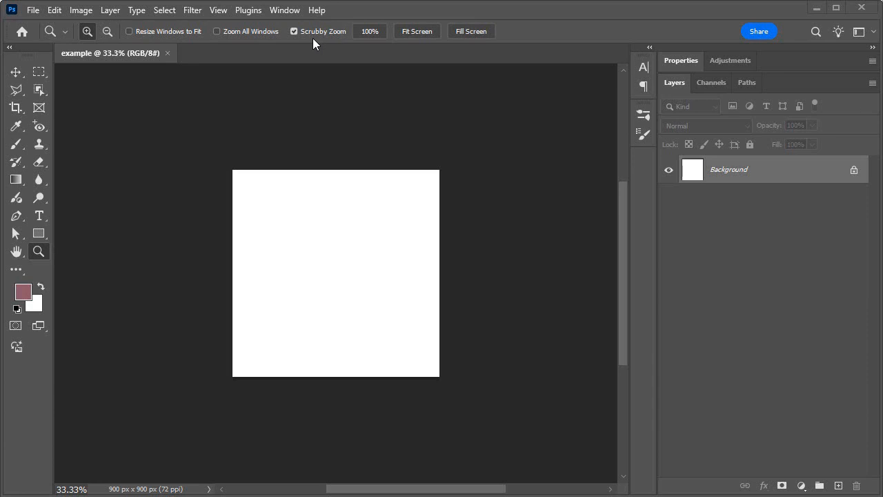
pyautogui.click(246, 10)
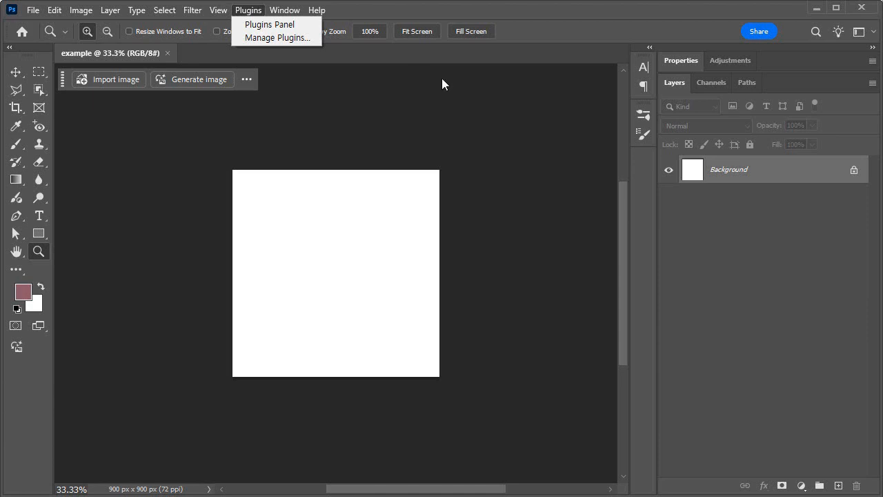
pyautogui.click(488, 90)
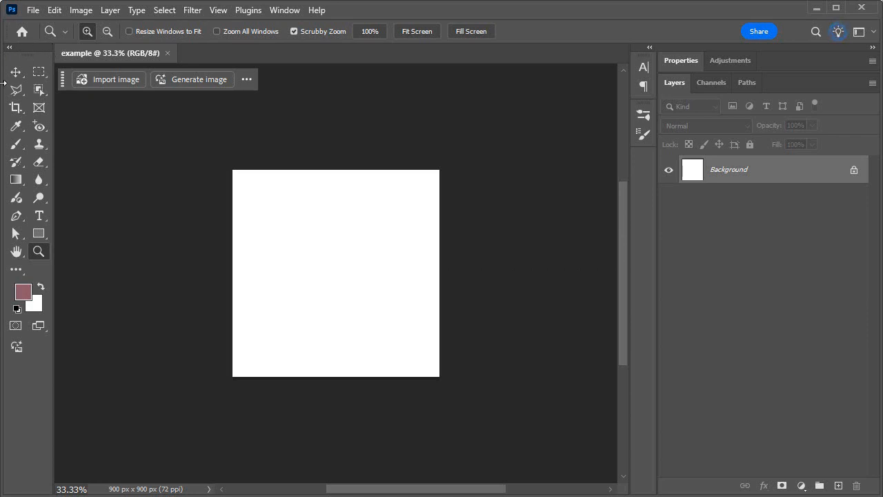
# Activate the Rectangular Marquee tool and display the document's color channels instead of its layers
pyautogui.click(42, 71)
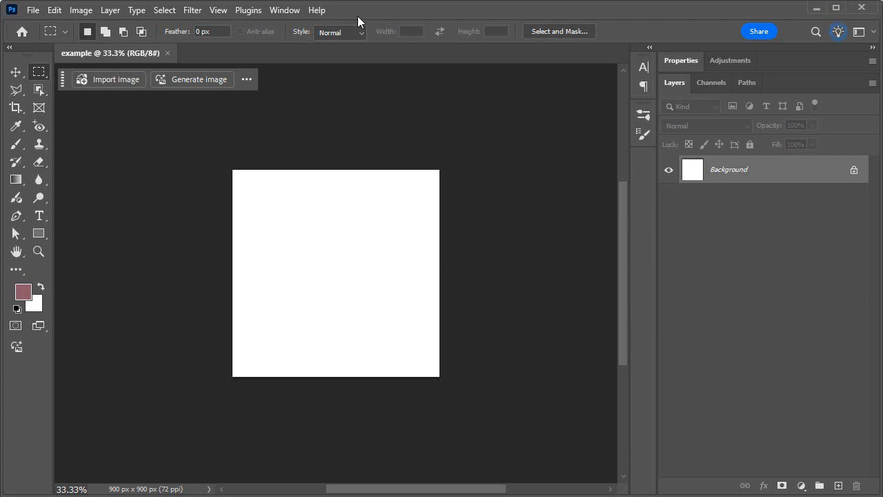
pyautogui.click(274, 12)
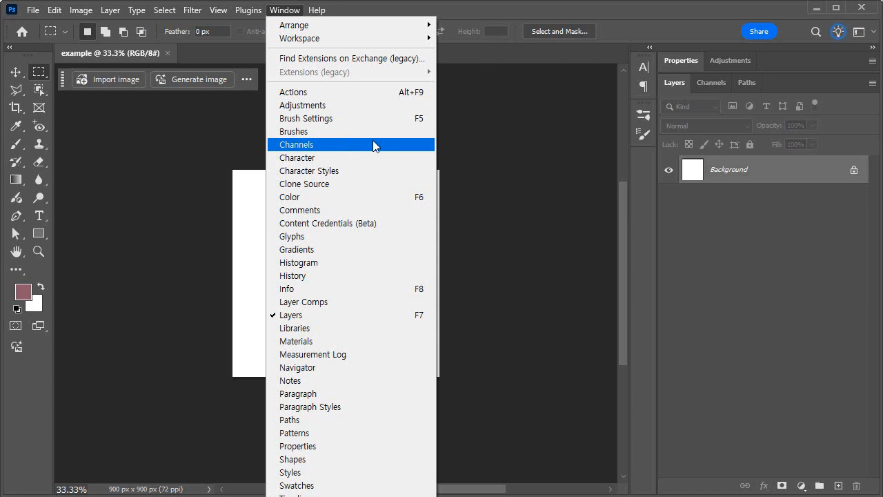
pyautogui.click(713, 84)
pyautogui.click(714, 84)
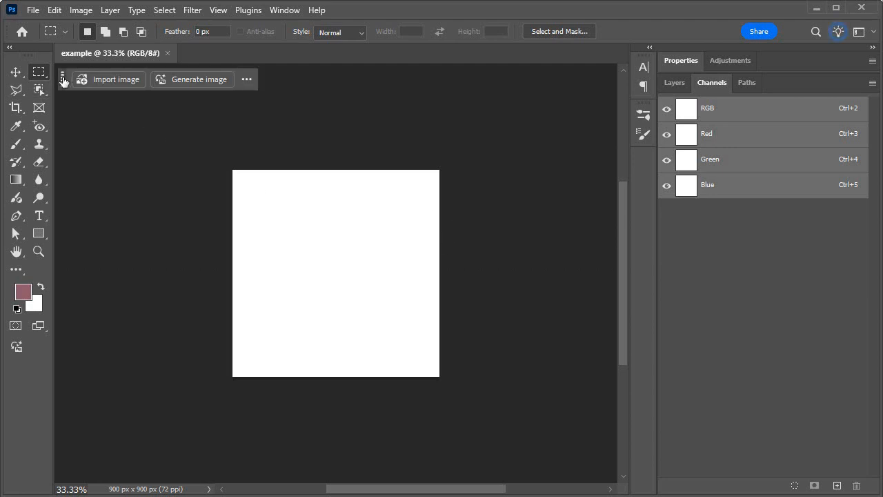
# Move the contextual task bar to the lower edge of the document window and back to the upper edge
pyautogui.moveTo(62, 79); pyautogui.dragTo(61, 467)
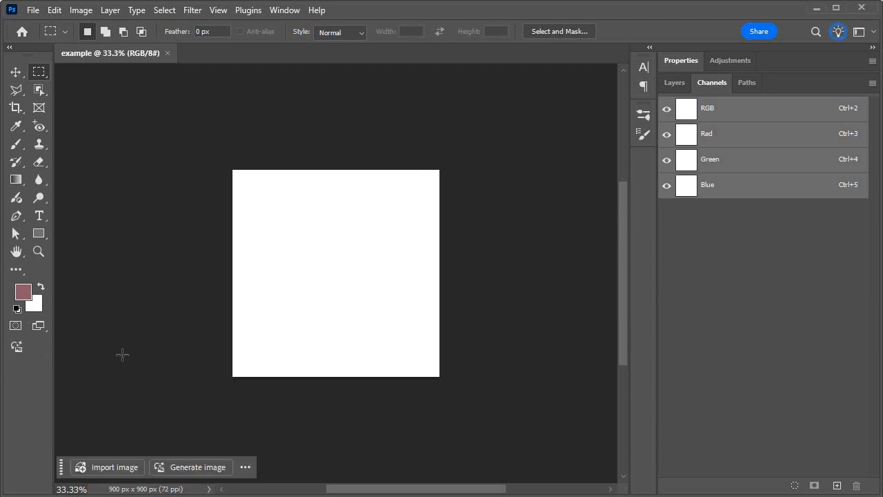
pyautogui.hotkey('ctrl', '+')
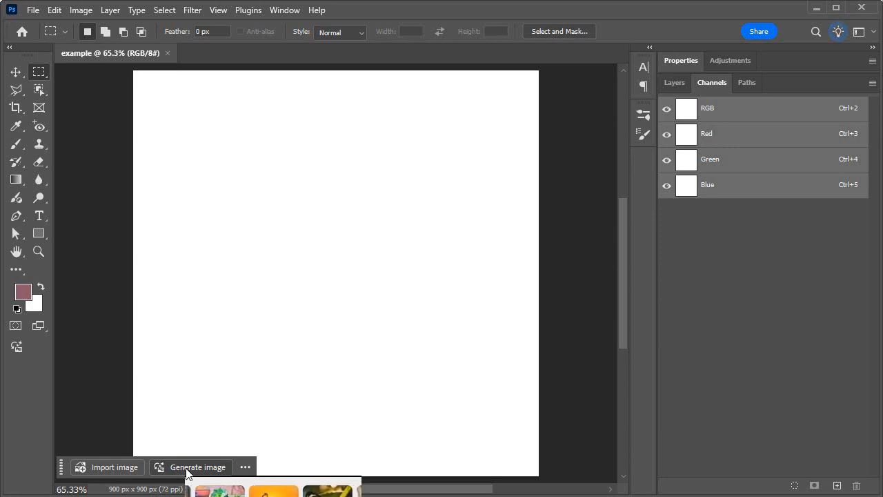
pyautogui.moveTo(62, 466); pyautogui.dragTo(64, 77)
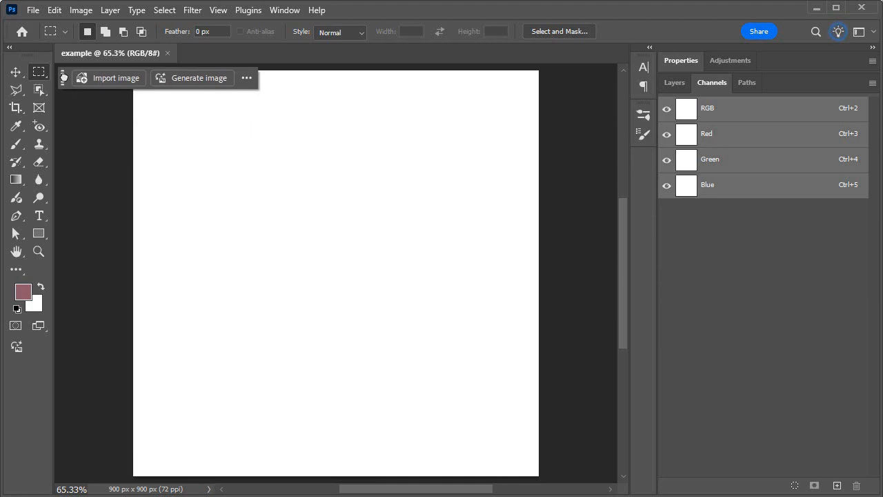
# Check the contextual task bar's additional options, and place the bar along the lower edge of the document window
pyautogui.click(246, 79)
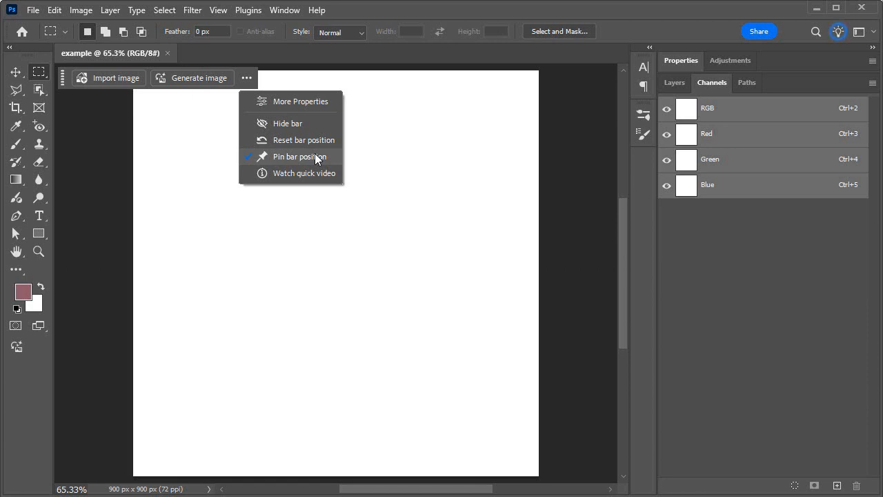
pyautogui.click(62, 78)
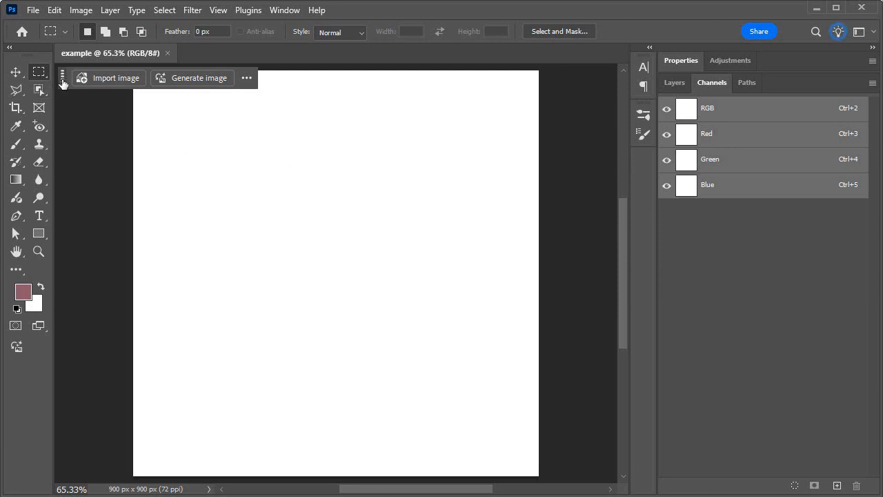
pyautogui.click(247, 79)
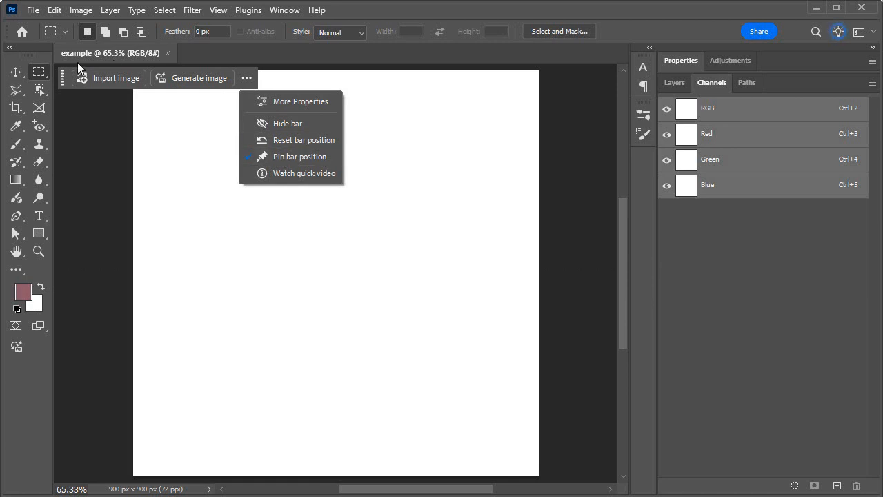
pyautogui.click(62, 81)
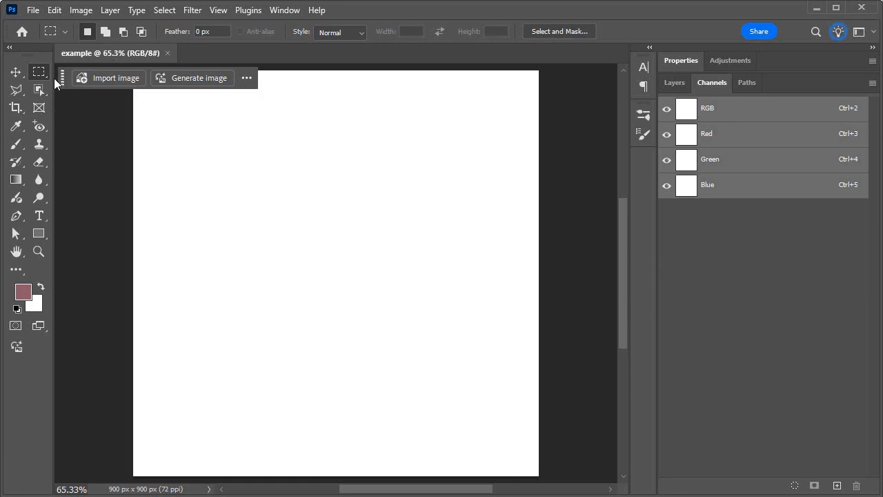
pyautogui.moveTo(61, 81); pyautogui.dragTo(64, 465)
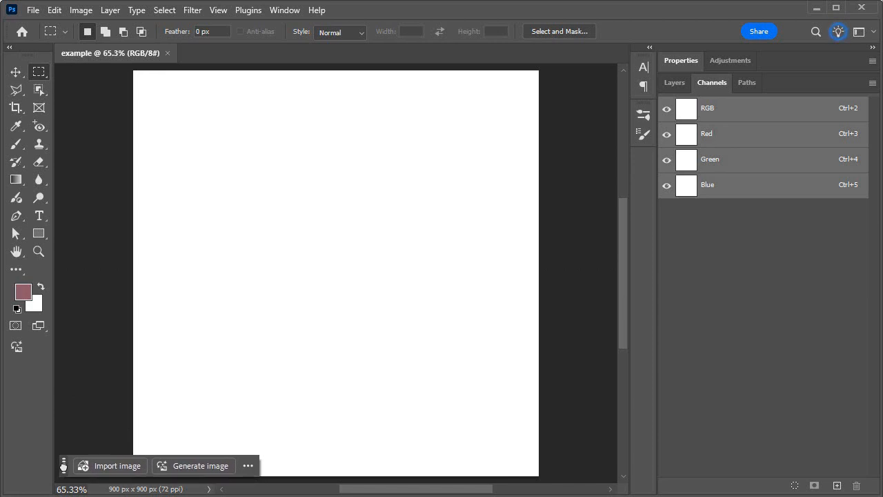
# Open Generate image and load the inspiration prompt of the smiling older person in a denim jacket and hat
pyautogui.click(192, 467)
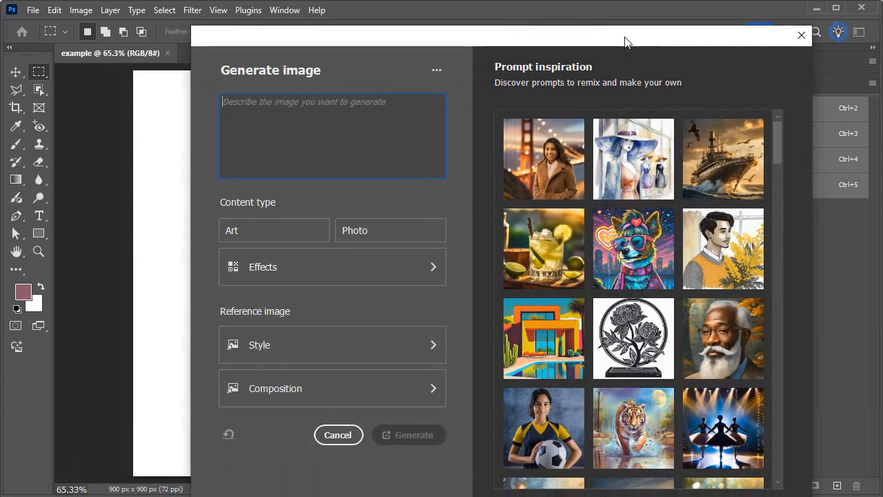
pyautogui.moveTo(621, 28); pyautogui.dragTo(614, 16)
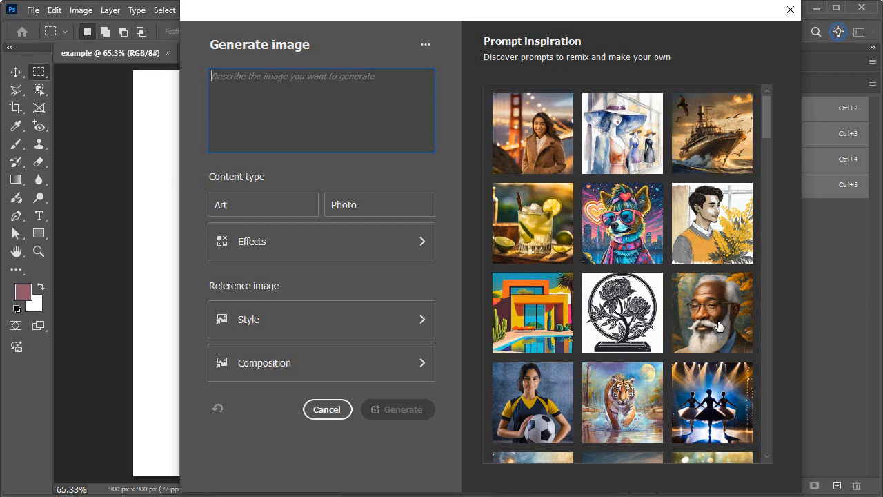
pyautogui.moveTo(767, 126); pyautogui.dragTo(766, 290)
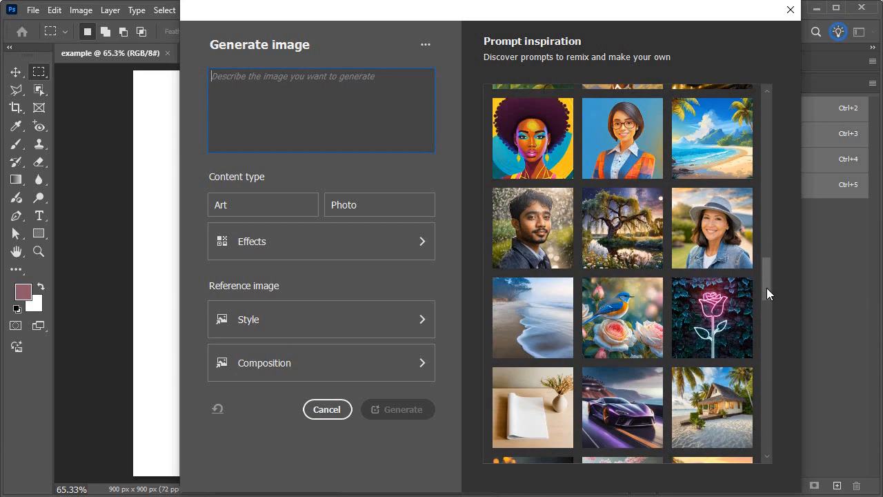
pyautogui.click(717, 260)
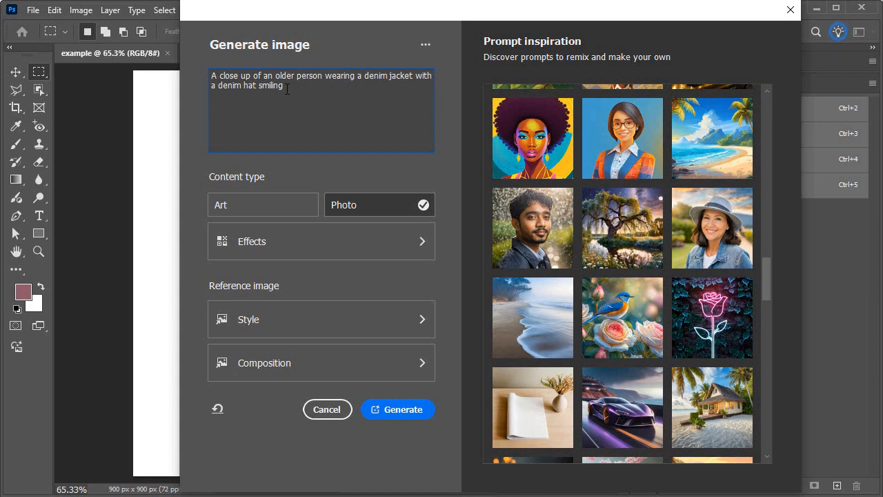
# Replace the prompt with "공부하고 있는 남학생" and generate the image as a photo
pyautogui.moveTo(287, 89); pyautogui.dragTo(143, 68)
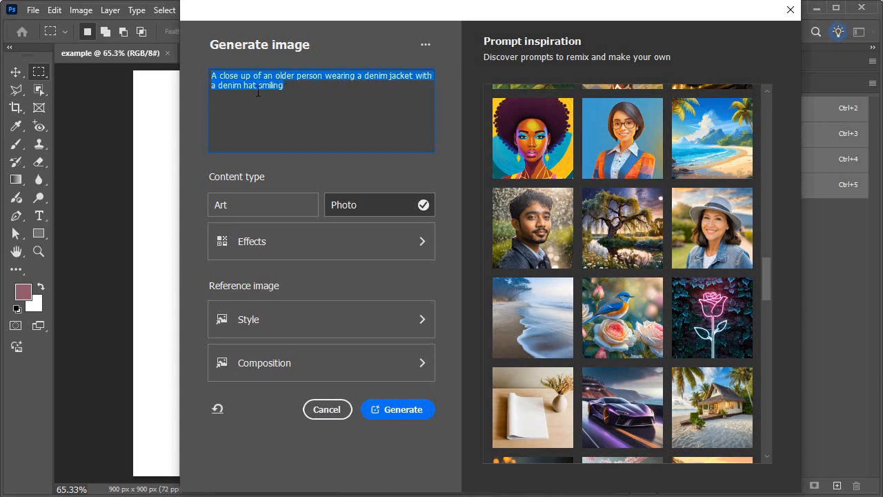
pyautogui.press('BackSpace')
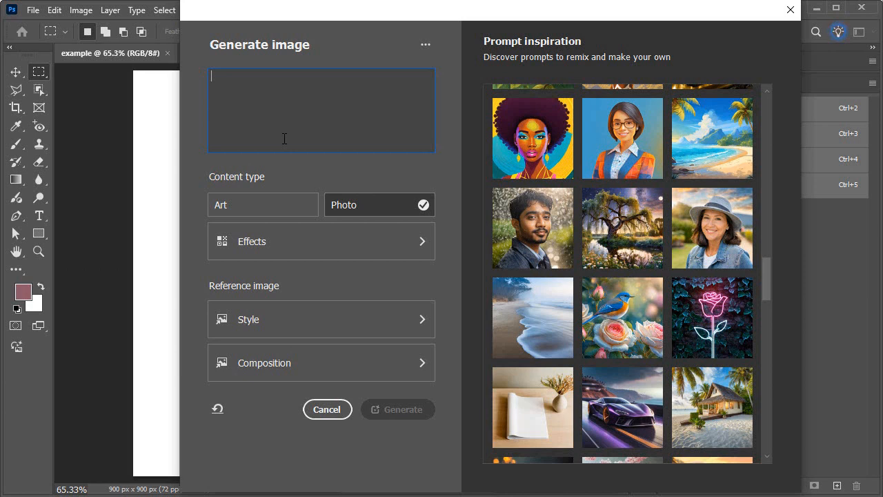
pyautogui.write('ㅎㄱ궁')
pyautogui.press('BackSpace')
pyautogui.press('BackSpace')
pyautogui.press('BackSpace')
pyautogui.write('공ㄹ')
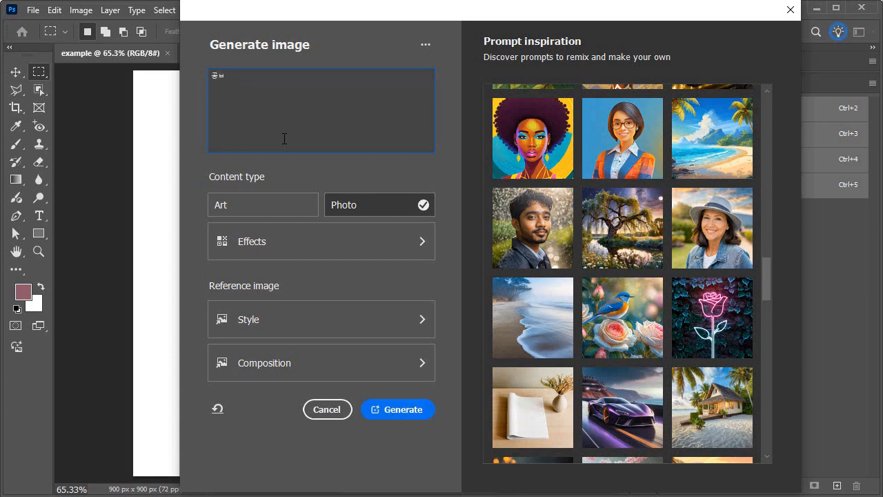
pyautogui.write('부하고 ㅇ')
pyautogui.write('있는 남ㅎ')
pyautogui.write('ㅏㄱ생')
pyautogui.click(404, 410)
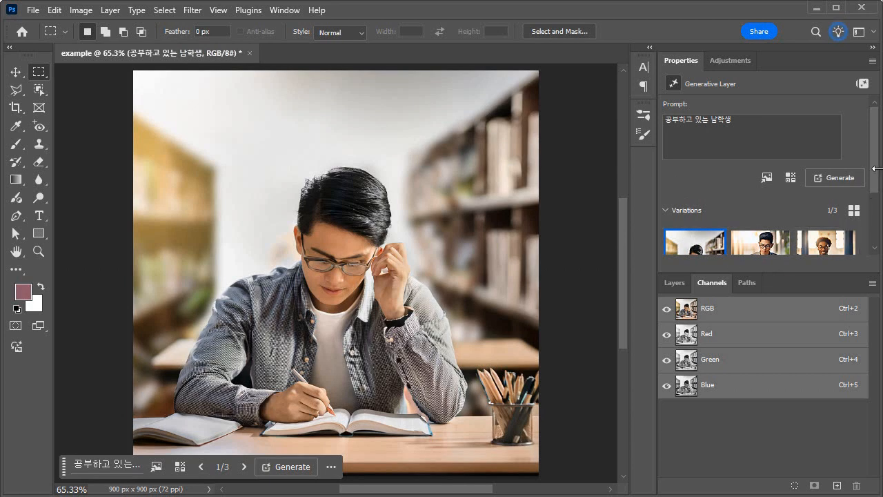
# Display the document's layers, and switch the variation thumbnails to large size and back to small
pyautogui.moveTo(875, 174); pyautogui.dragTo(871, 235)
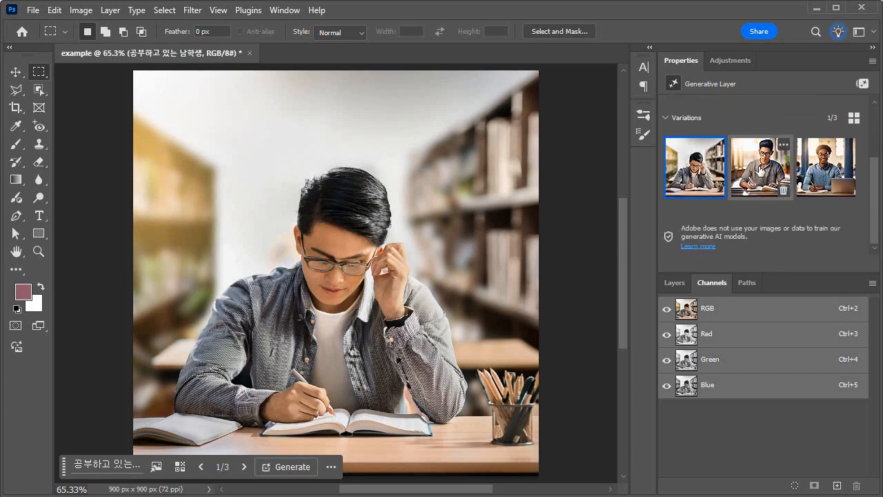
pyautogui.click(672, 282)
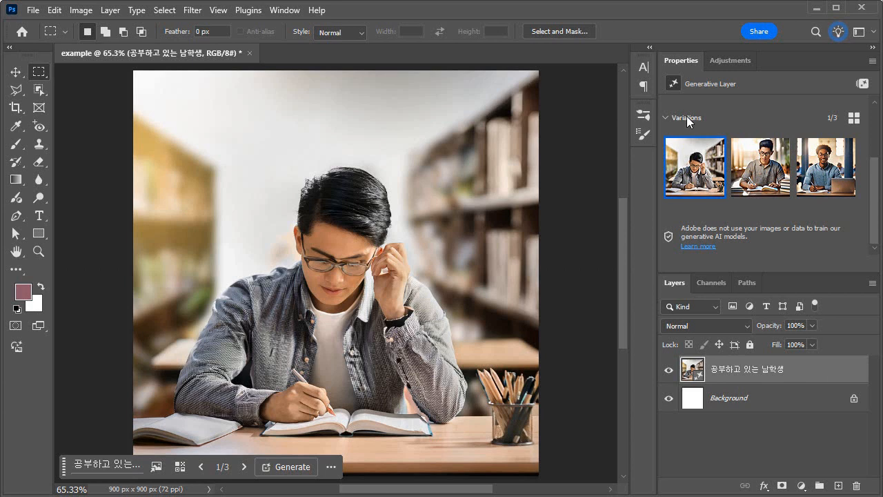
pyautogui.click(854, 119)
pyautogui.click(856, 120)
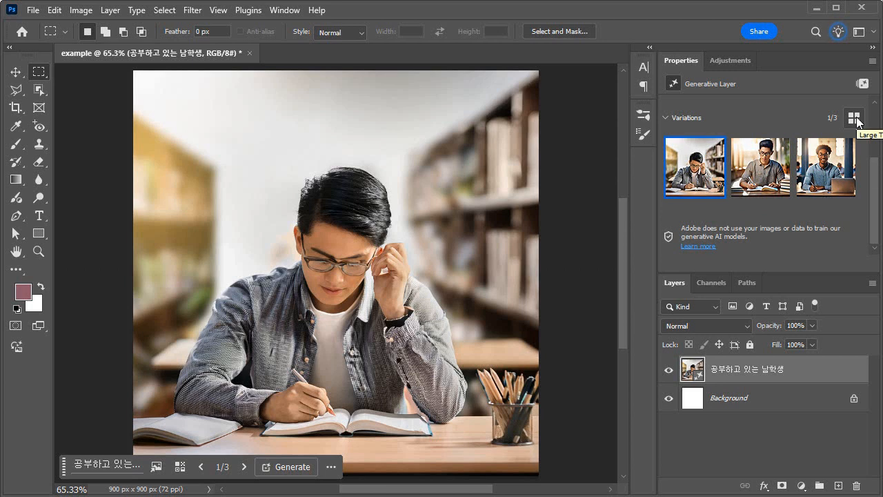
pyautogui.click(854, 118)
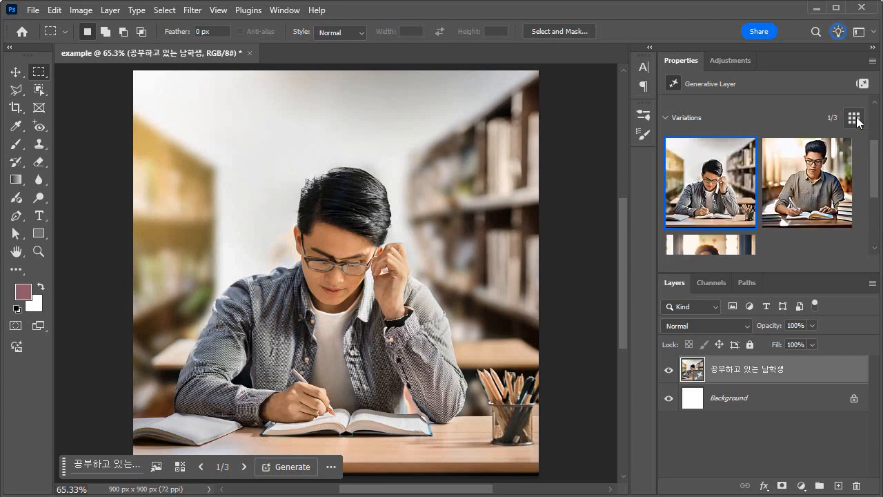
pyautogui.click(855, 119)
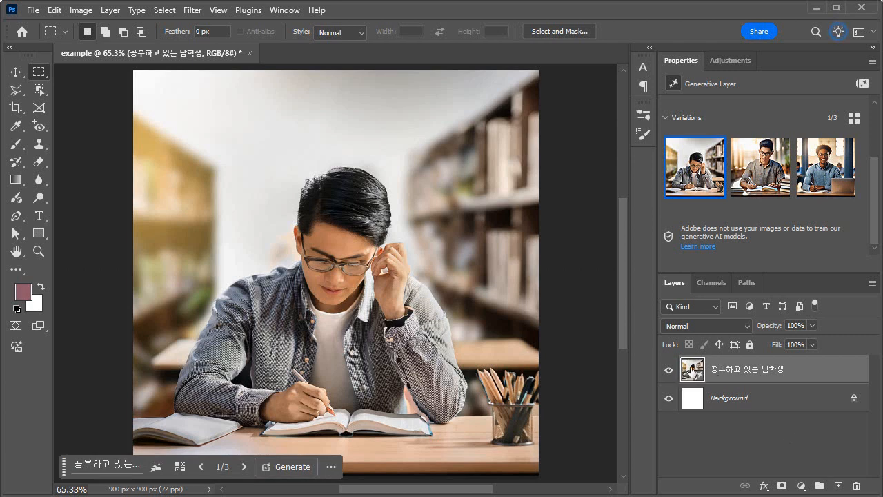
# Preview the third and second variations, and generate images similar to the first variation
pyautogui.click(825, 167)
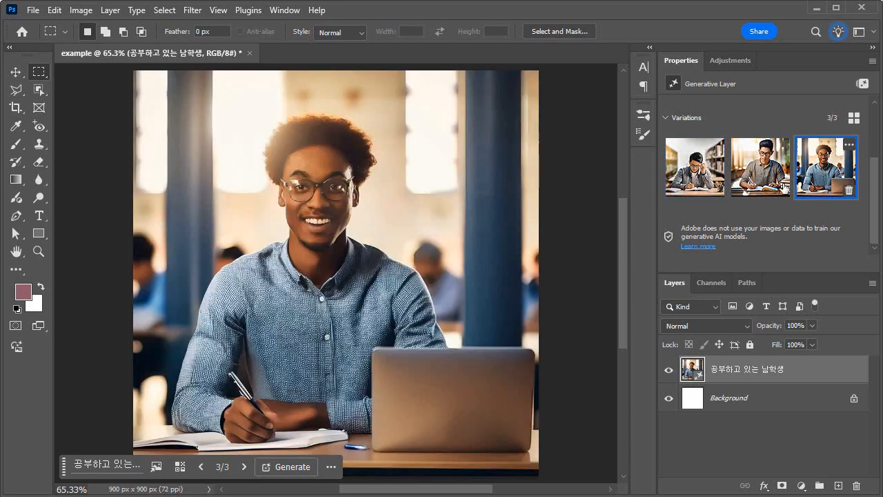
pyautogui.click(760, 169)
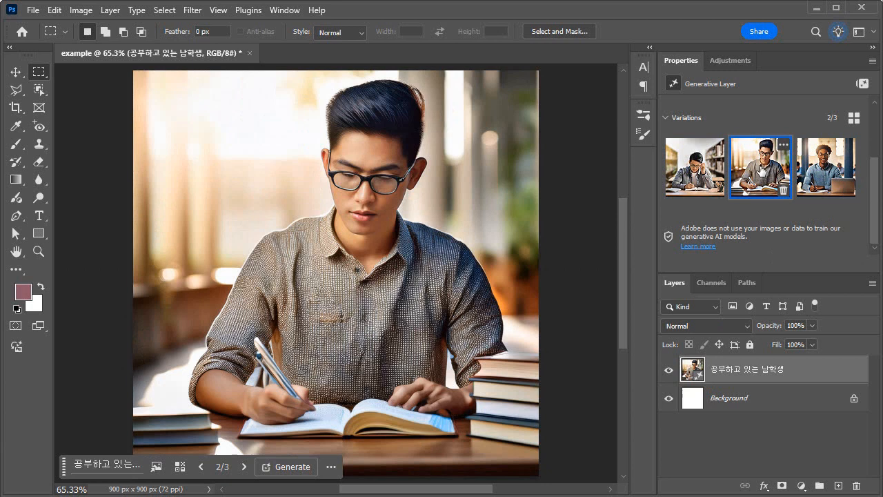
pyautogui.click(720, 145)
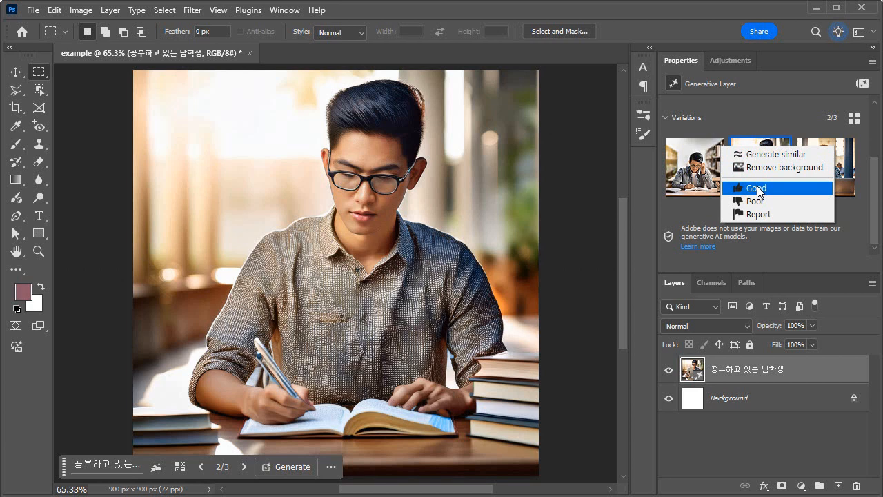
pyautogui.click(794, 154)
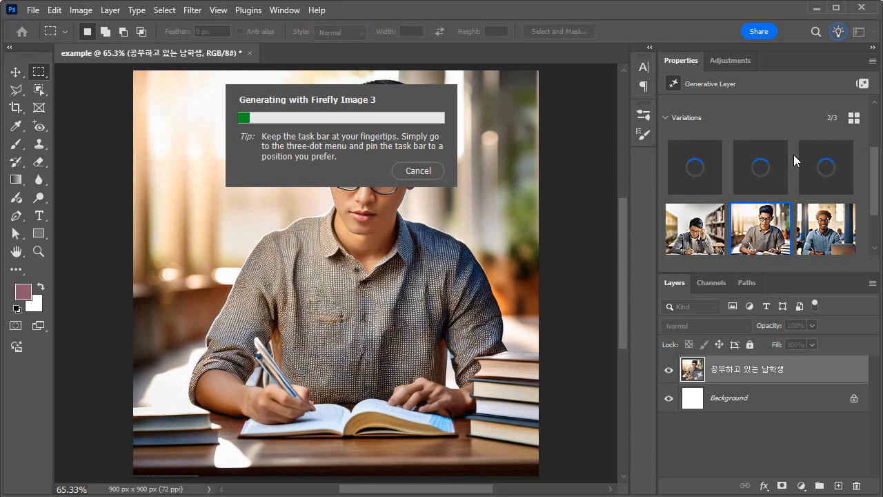
# Compare the newly generated variations on the canvas and return to the first one
pyautogui.moveTo(764, 228)
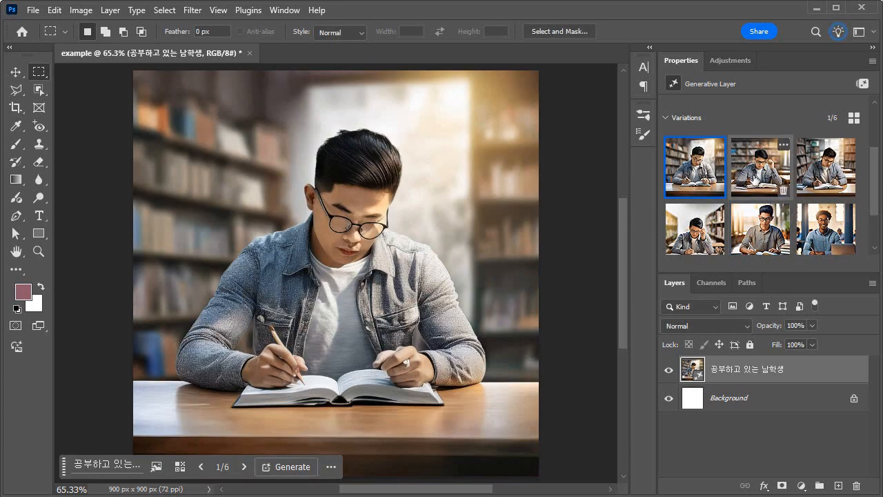
pyautogui.click(755, 181)
pyautogui.click(823, 171)
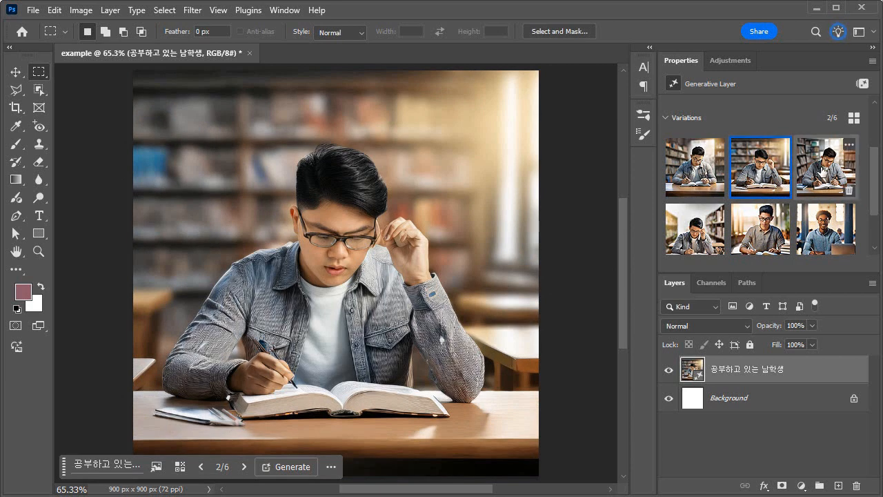
pyautogui.click(704, 174)
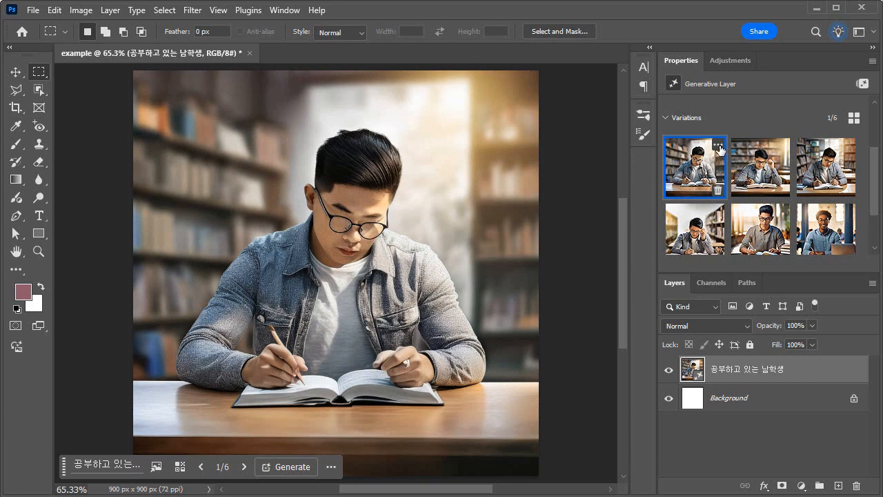
# Remove the background from the first variation and select the image thumbnail of the resulting masked layer
pyautogui.click(720, 145)
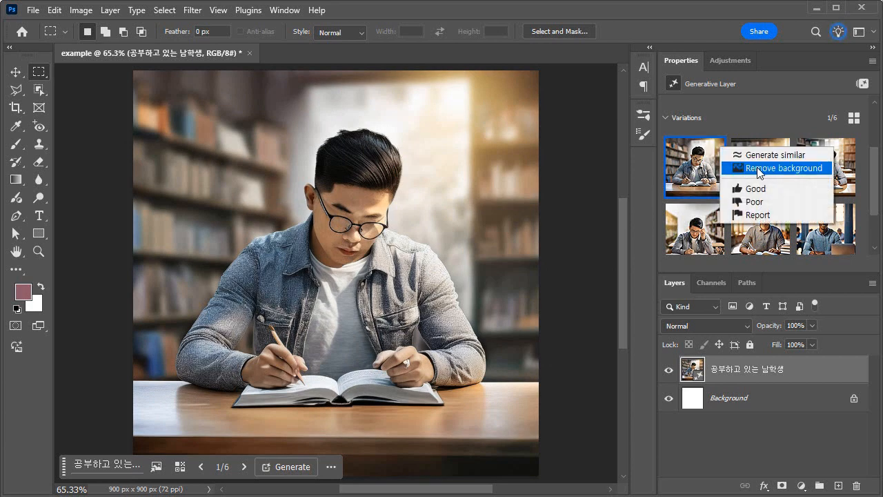
pyautogui.click(807, 172)
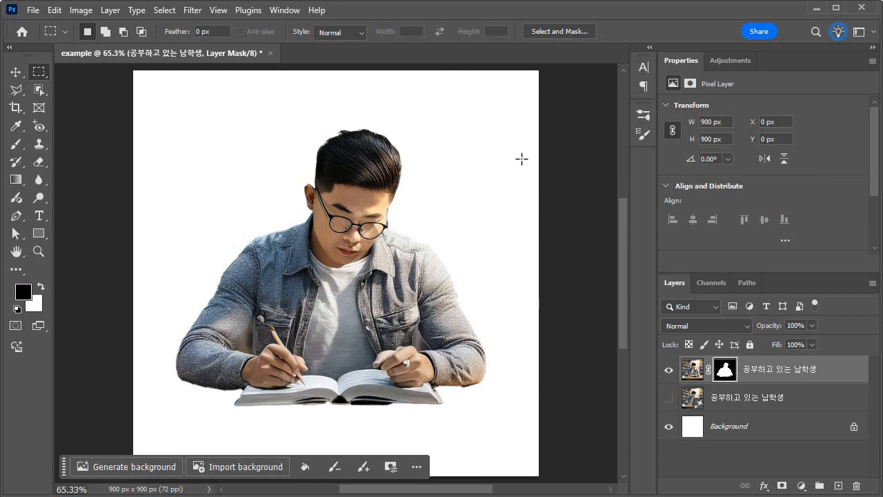
pyautogui.click(693, 371)
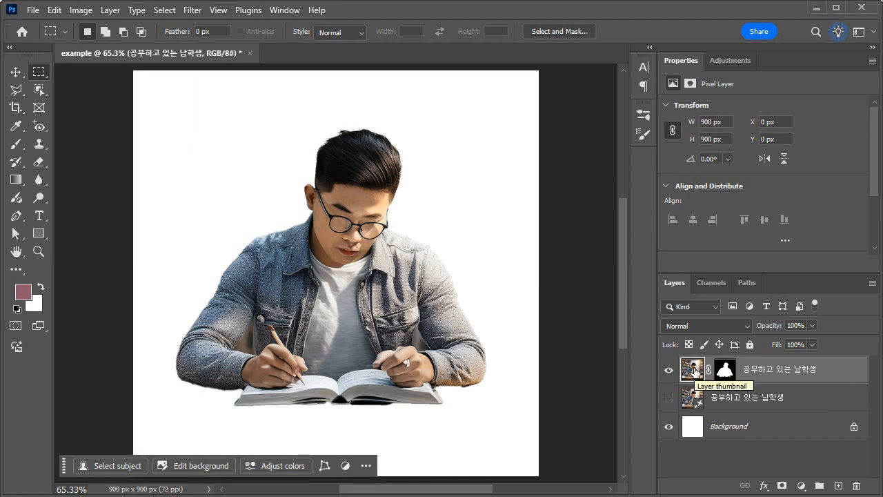
# Hide the masked cutout layer, and show and select the original generative layer beneath it
pyautogui.click(669, 370)
pyautogui.click(664, 398)
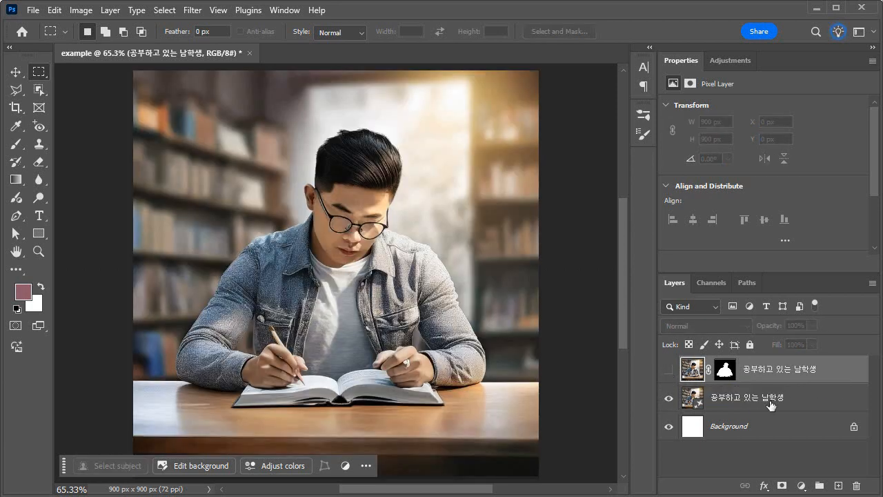
pyautogui.click(798, 405)
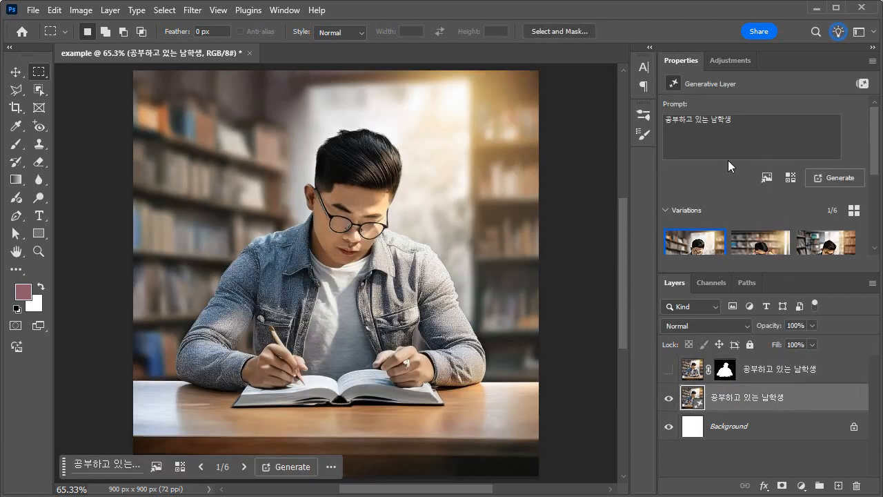
# Set the generative layer's content type to Art and apply only the Art nouveau effect from the Movements category
pyautogui.scroll(-1, 728, 178)
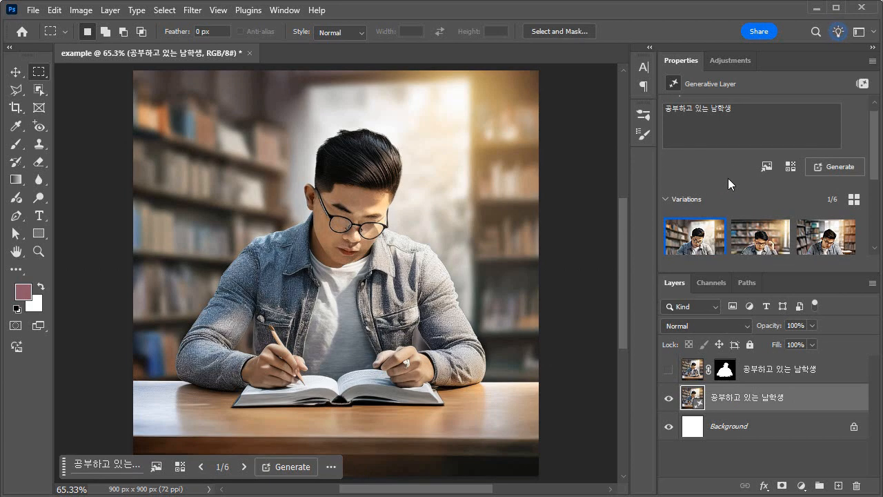
pyautogui.scroll(-1, 740, 178)
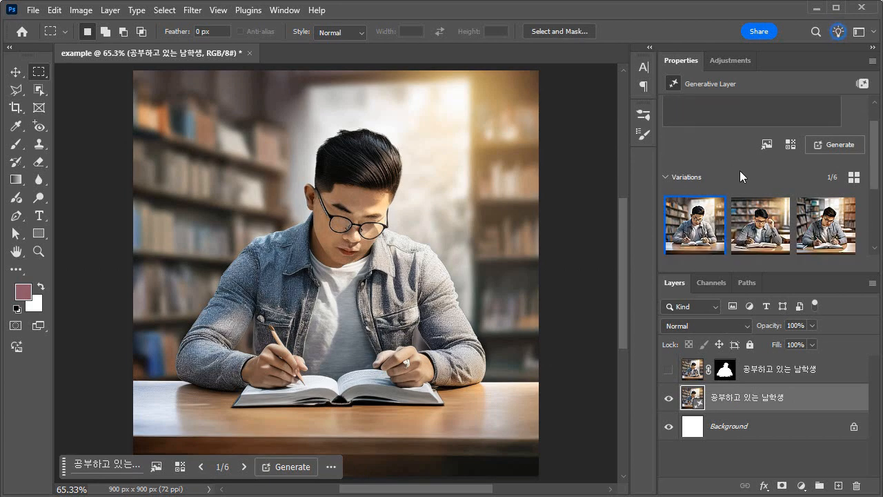
pyautogui.click(790, 146)
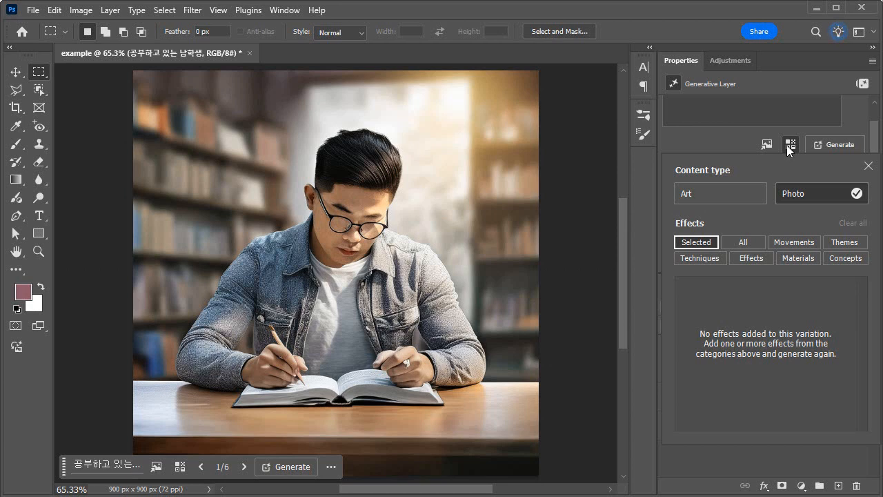
pyautogui.click(708, 194)
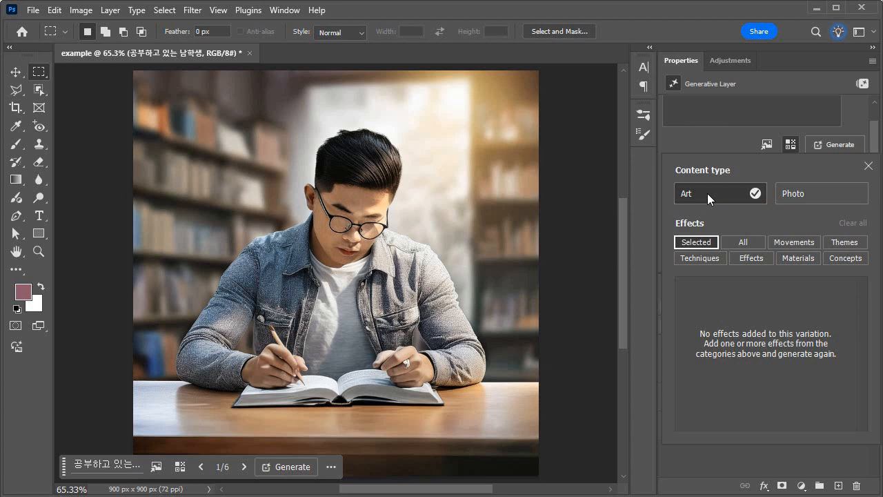
pyautogui.click(742, 243)
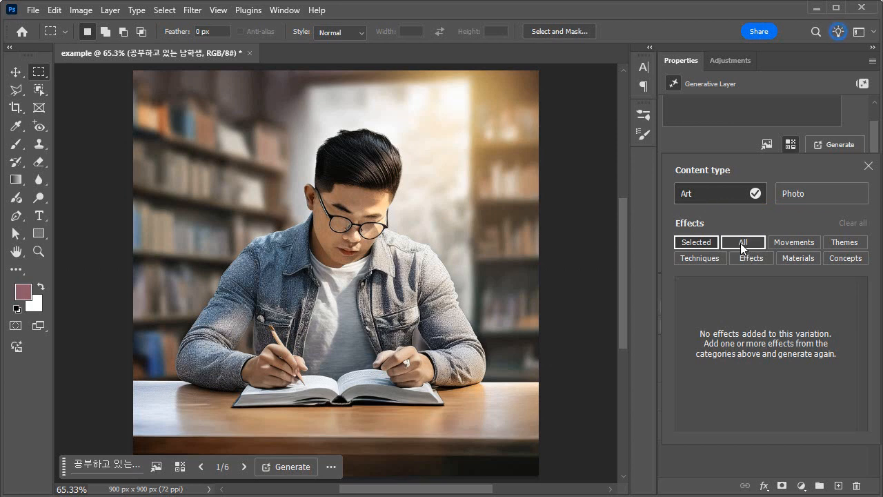
pyautogui.click(798, 242)
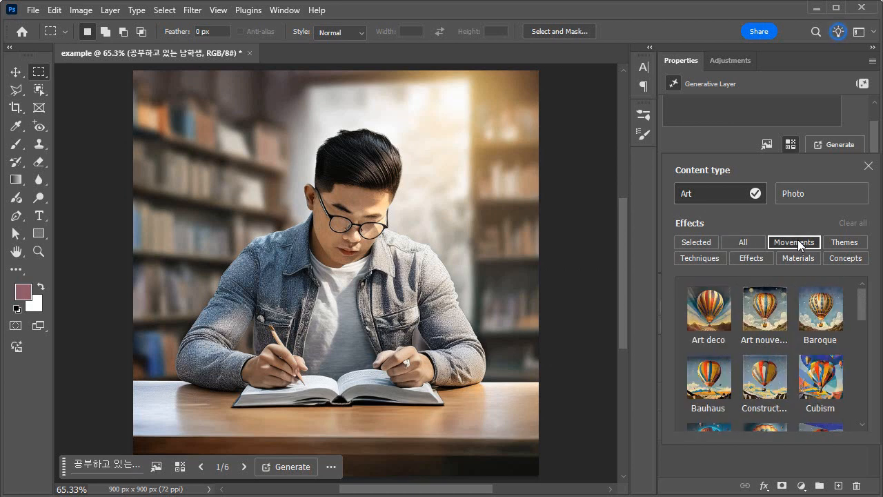
pyautogui.click(713, 314)
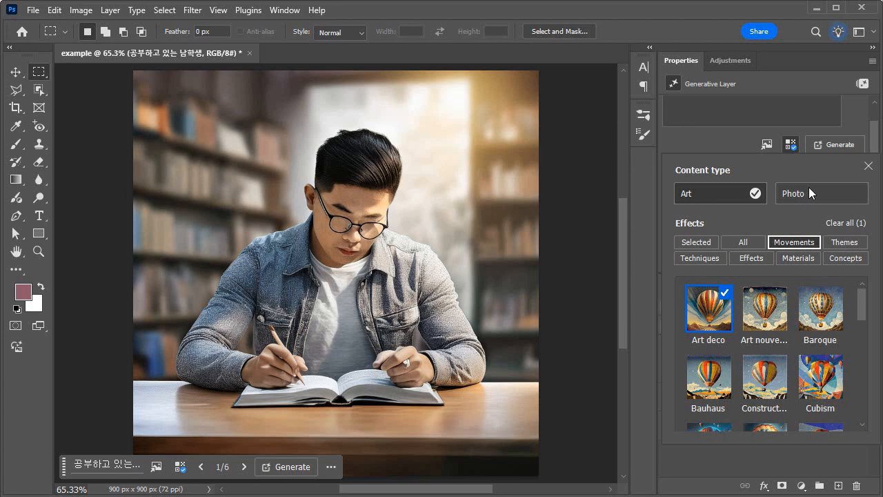
pyautogui.click(761, 316)
pyautogui.click(725, 298)
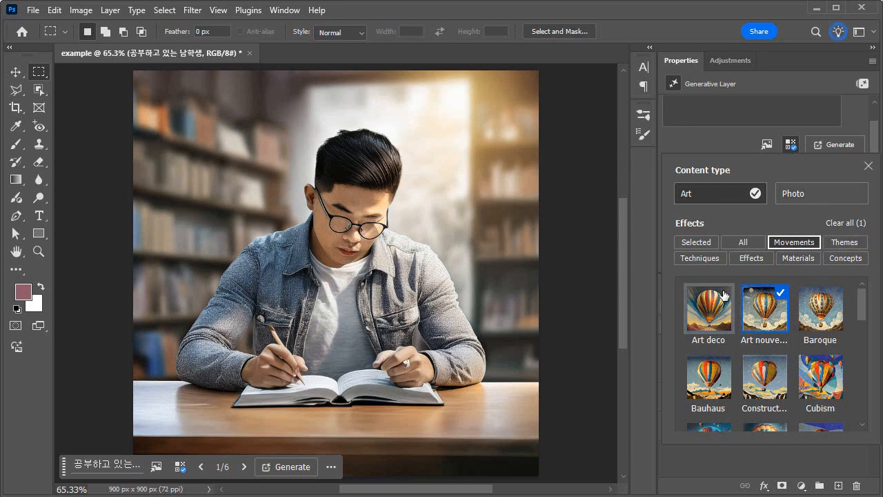
pyautogui.click(869, 167)
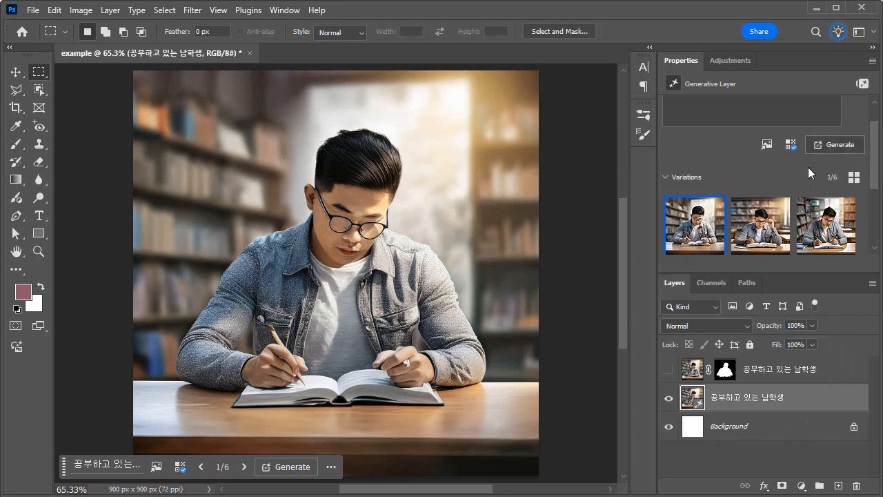
# Check the chosen style effect among all effects and Movements, and generate new variations of the student image with it
pyautogui.click(792, 144)
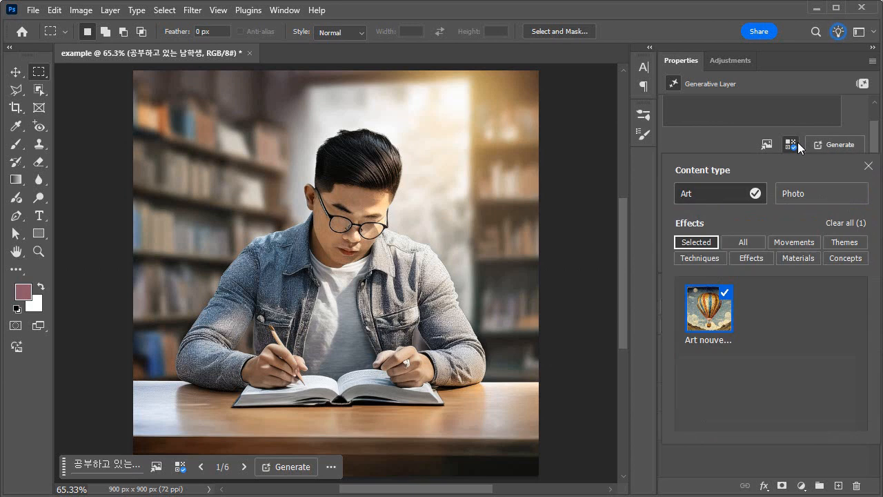
pyautogui.click(743, 243)
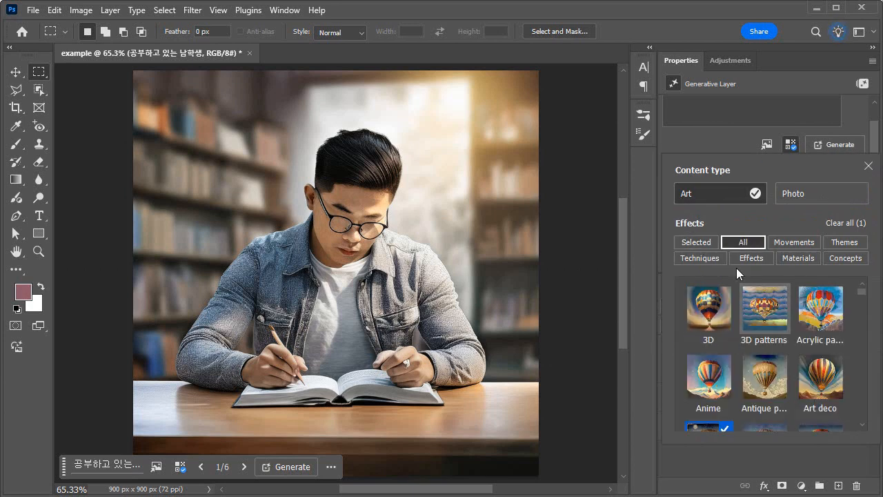
pyautogui.click(781, 243)
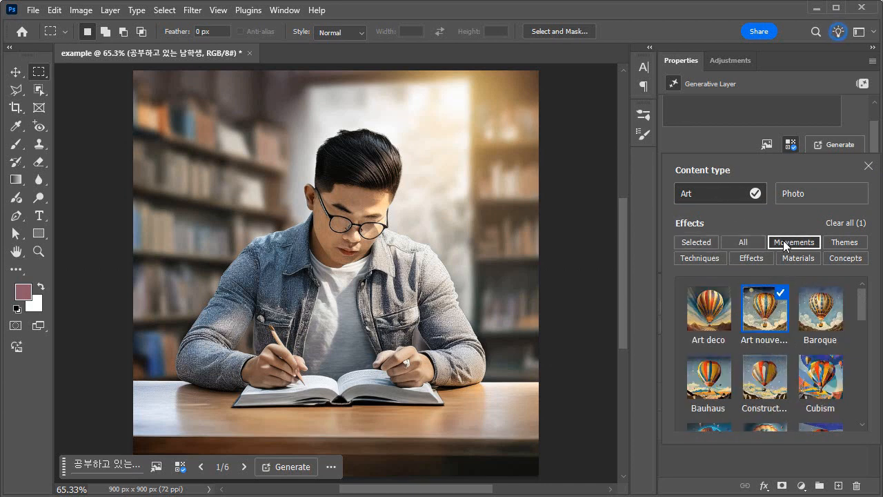
pyautogui.click(868, 165)
pyautogui.click(839, 145)
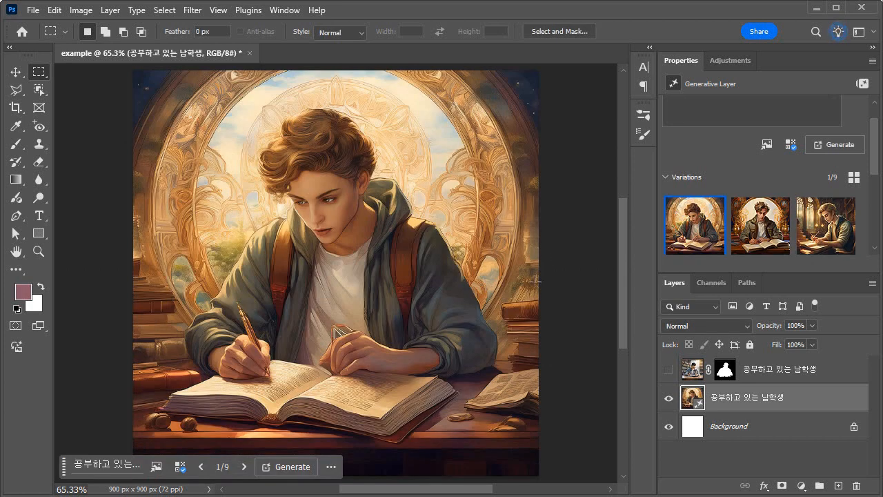
pyautogui.moveTo(876, 169); pyautogui.dragTo(876, 195)
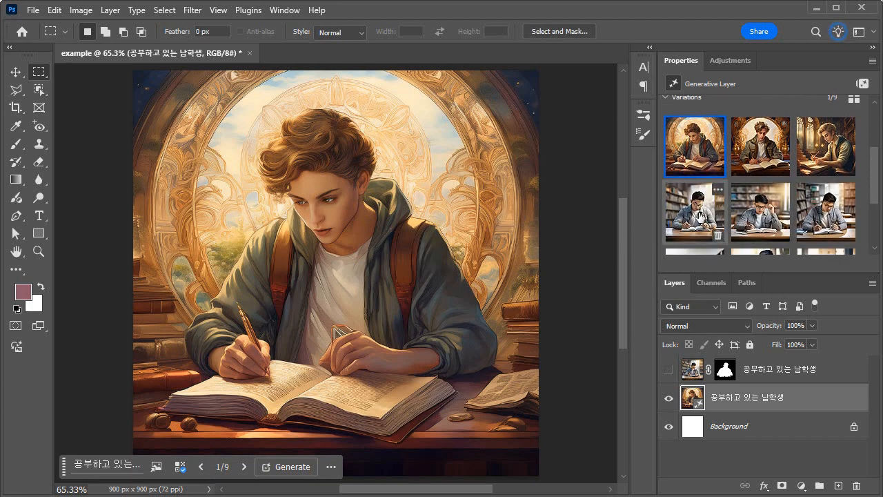
# Compare the three Art nouveau variations of the student on the canvas and return to the first one
pyautogui.click(694, 214)
pyautogui.click(695, 148)
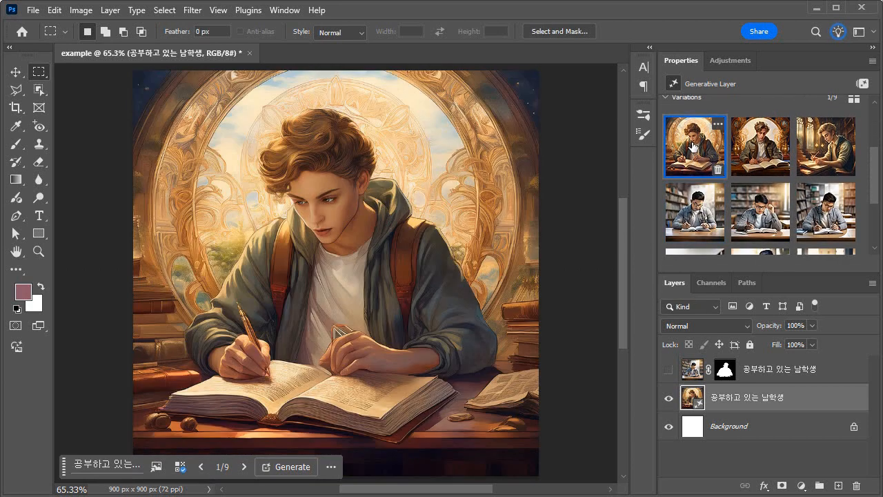
pyautogui.click(763, 145)
pyautogui.click(833, 149)
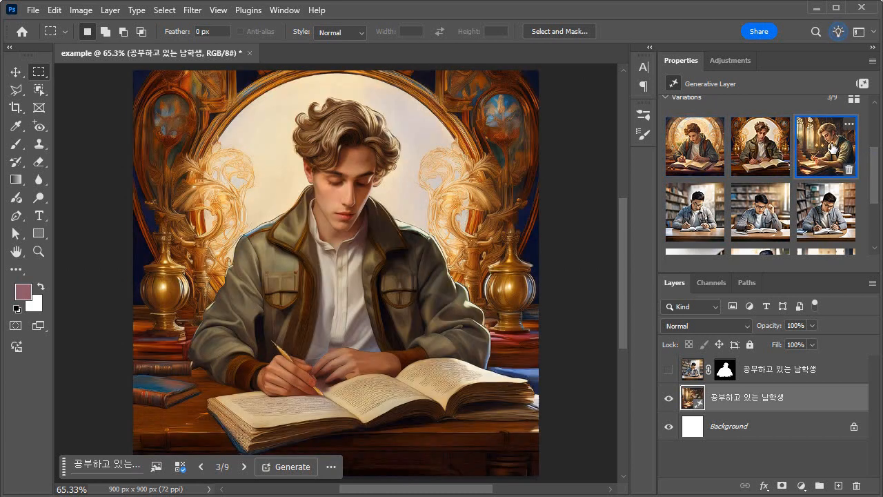
pyautogui.click(701, 148)
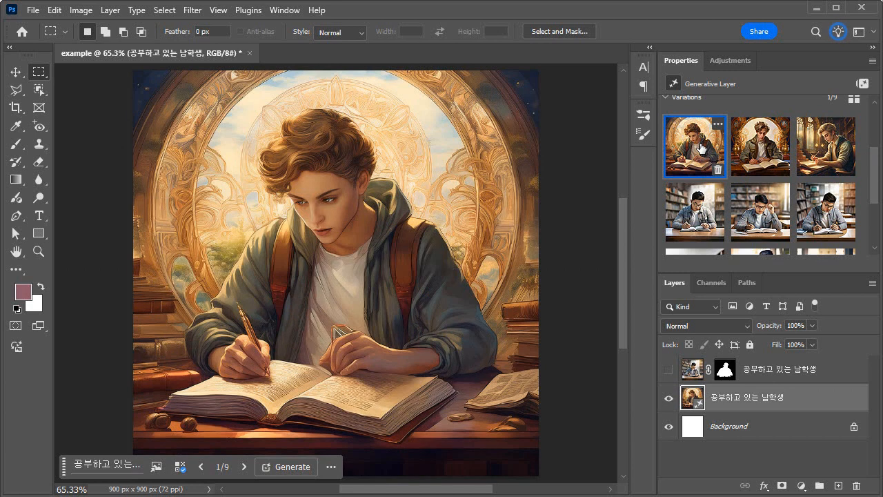
# Open the generative layer's style effects and deselect the Art nouveau effect among the Movements
pyautogui.scroll(2, 701, 149)
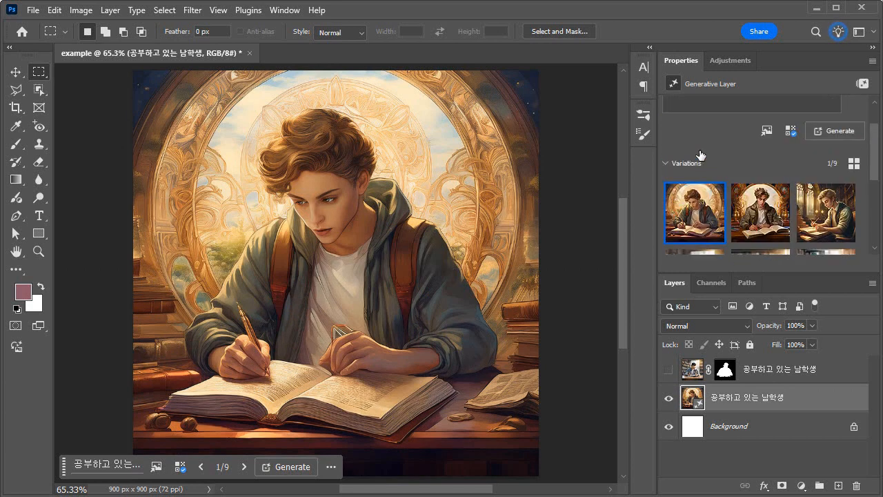
pyautogui.click(790, 132)
pyautogui.click(761, 230)
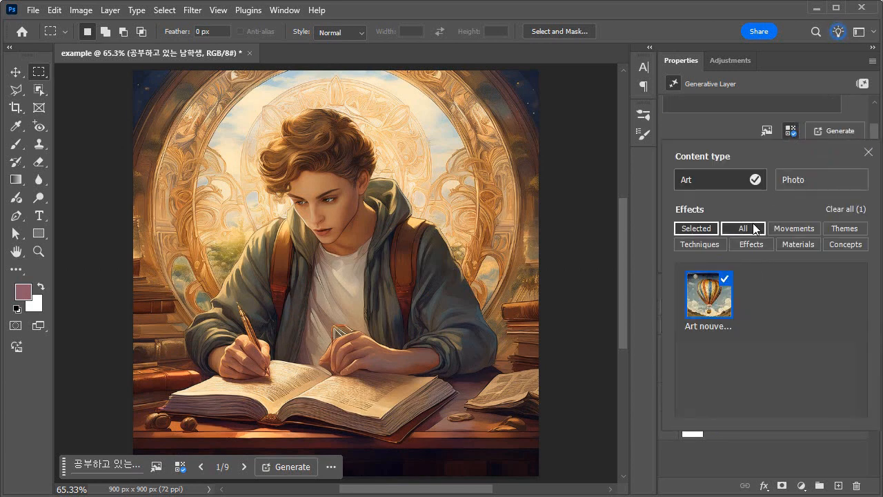
pyautogui.click(801, 231)
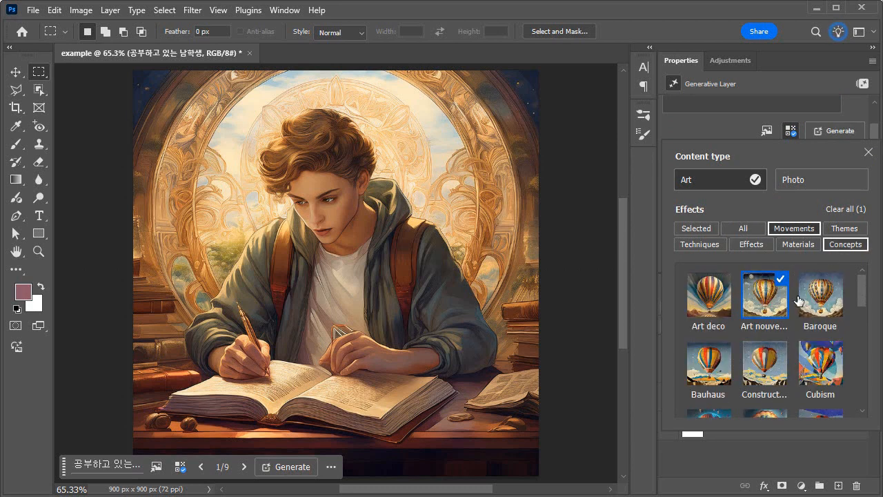
pyautogui.scroll(-3, 779, 283)
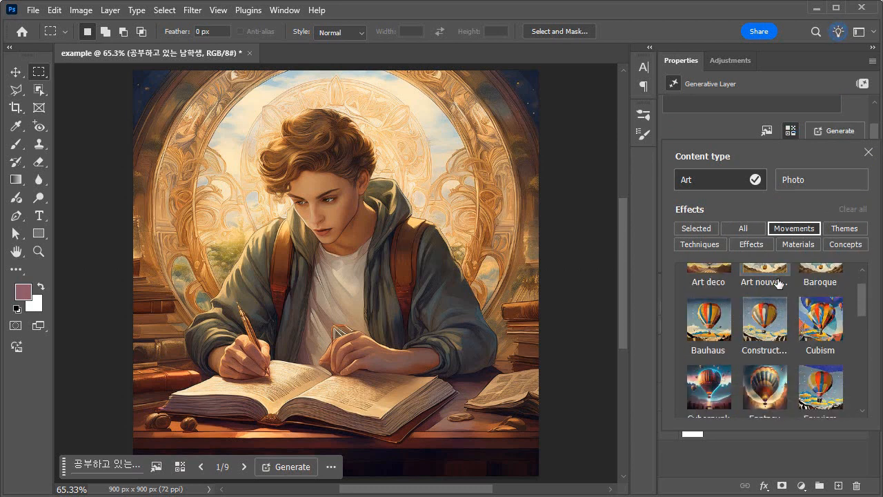
# Apply the Flat design effect from the Themes category and generate new variations of the student image
pyautogui.click(856, 229)
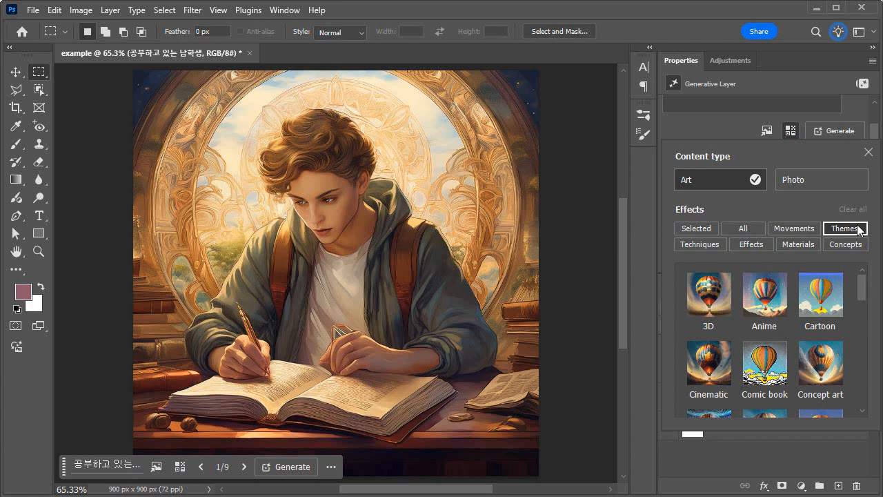
pyautogui.scroll(-3, 809, 336)
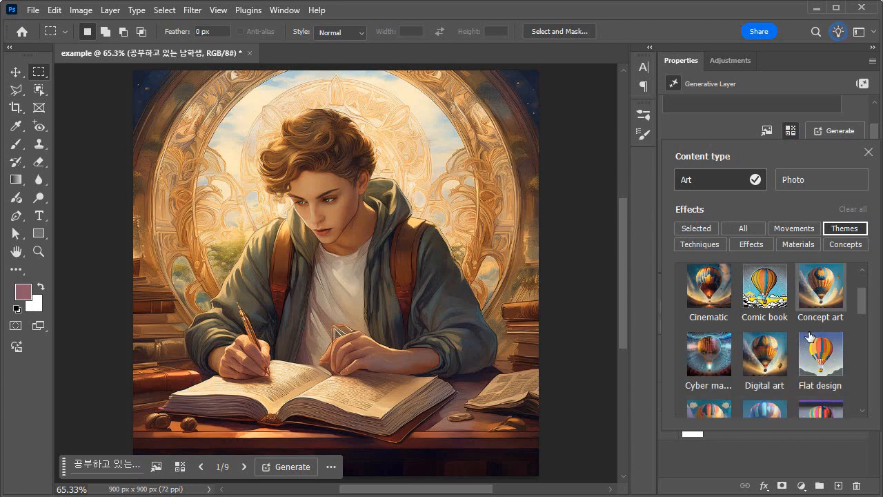
pyautogui.scroll(-1, 810, 336)
pyautogui.click(814, 330)
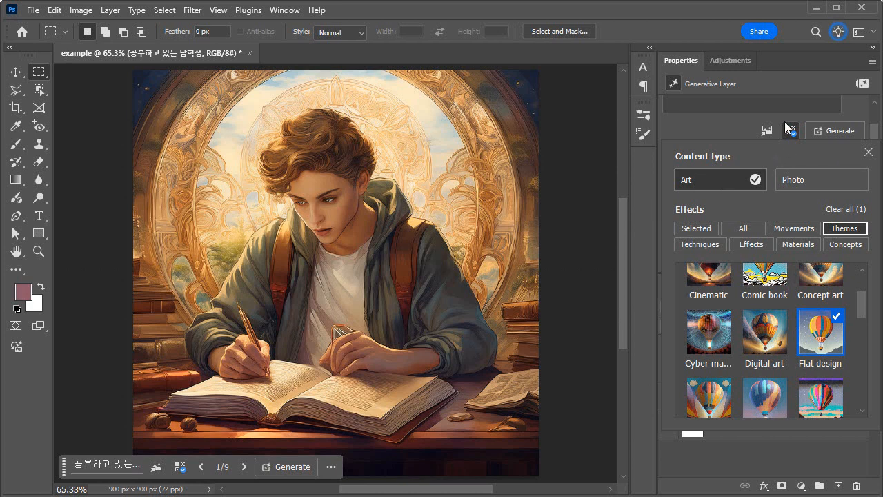
pyautogui.click(868, 153)
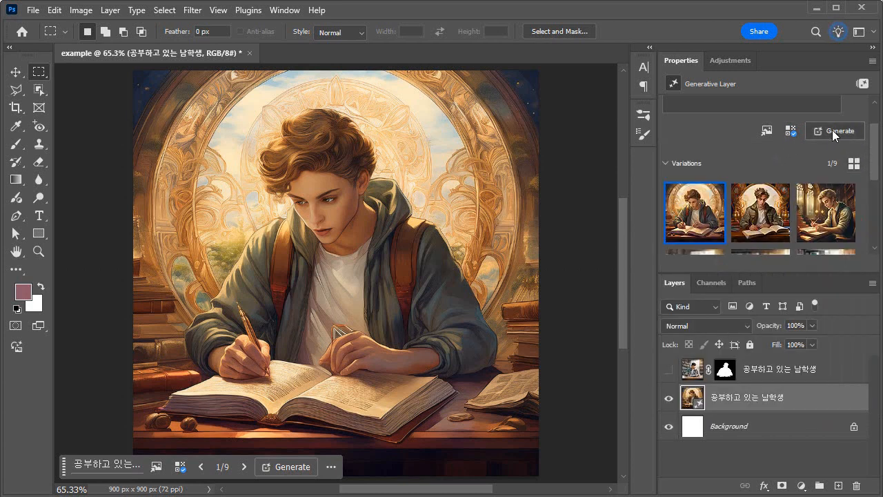
pyautogui.click(836, 130)
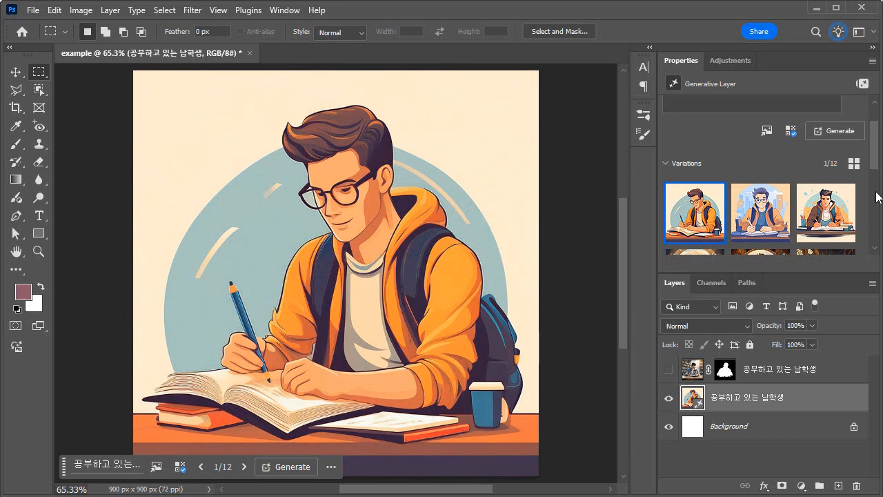
# Compare the three flat design variations of the student on the canvas
pyautogui.click(761, 212)
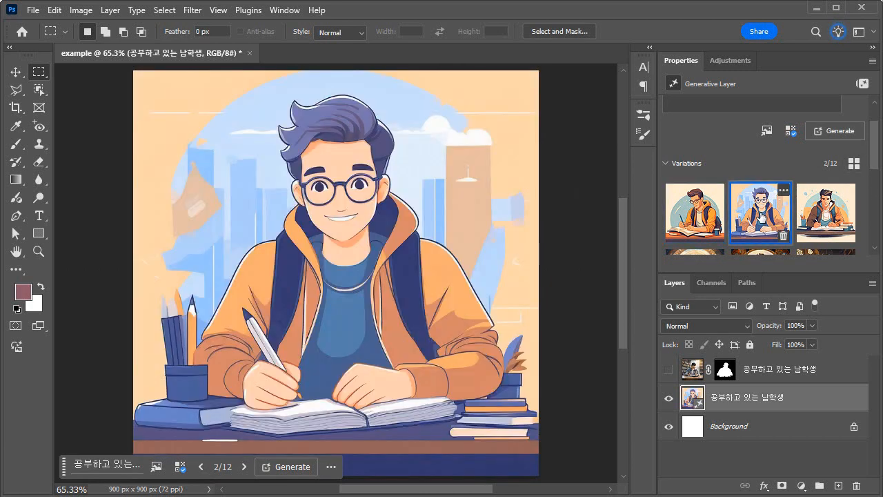
pyautogui.click(826, 213)
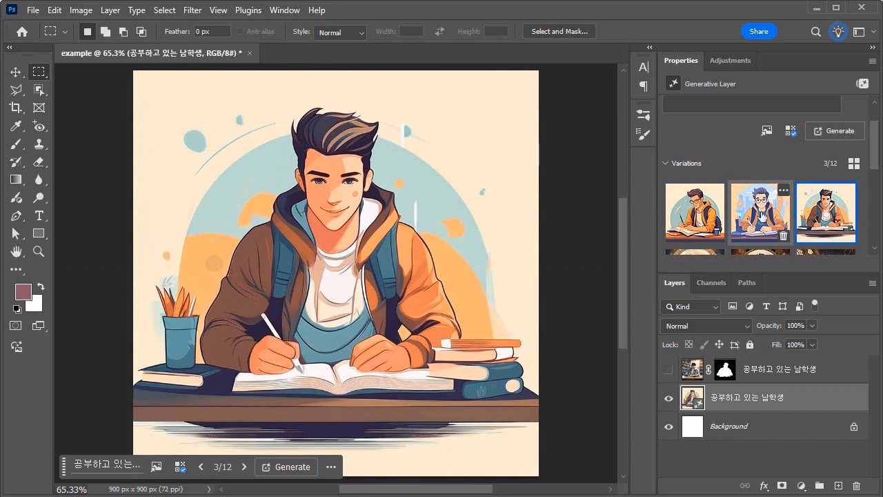
pyautogui.click(759, 215)
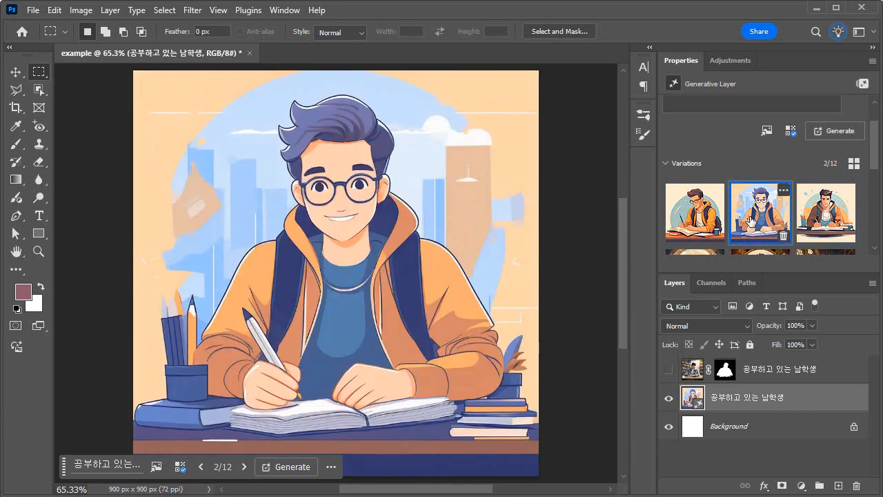
pyautogui.click(698, 219)
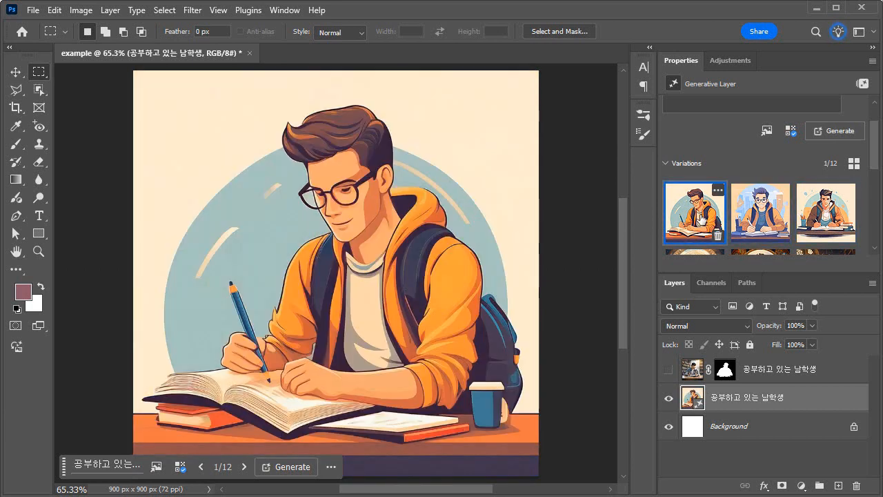
pyautogui.click(767, 215)
pyautogui.click(824, 215)
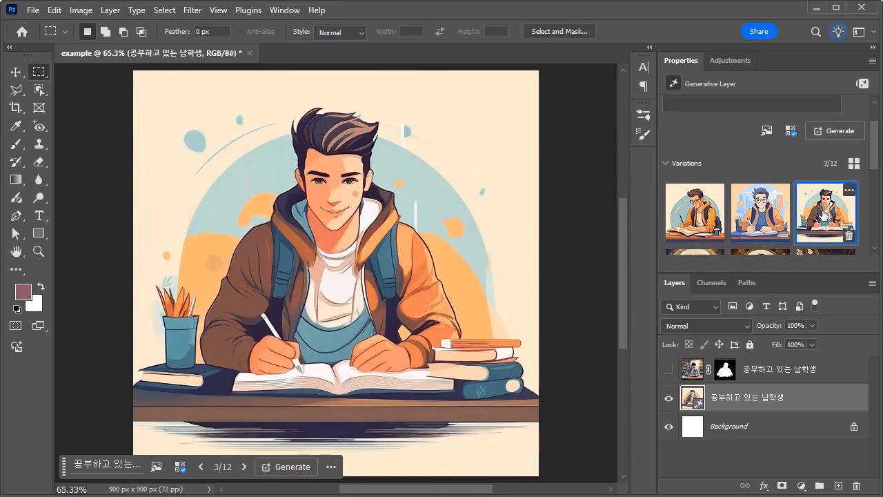
# Select the second flat design variation, the smiling student in front of the blue skyline, and generate similar images from it
pyautogui.click(769, 211)
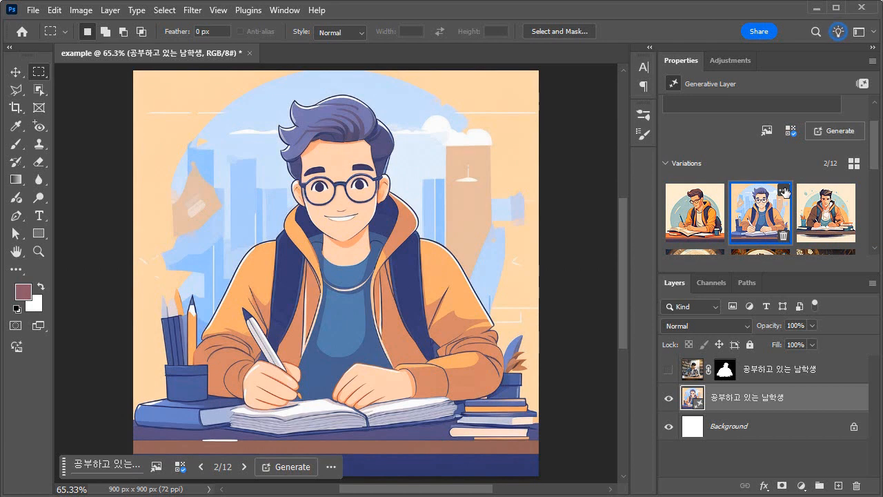
pyautogui.click(784, 190)
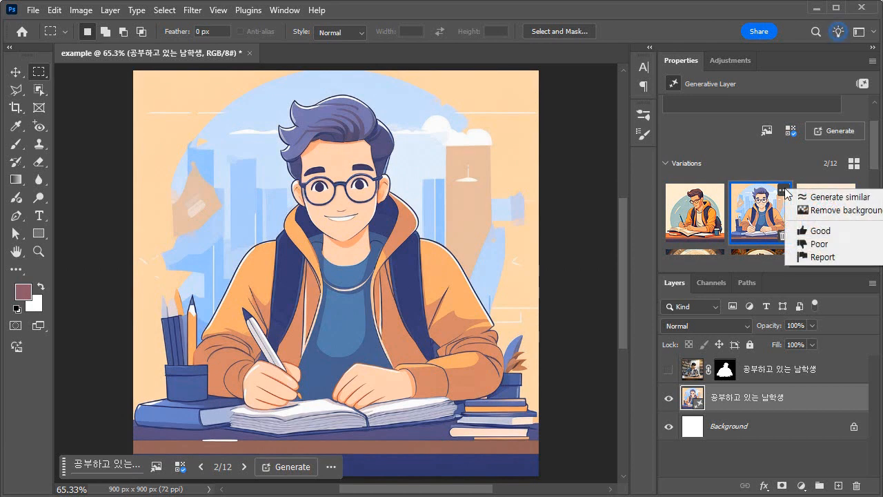
pyautogui.click(857, 198)
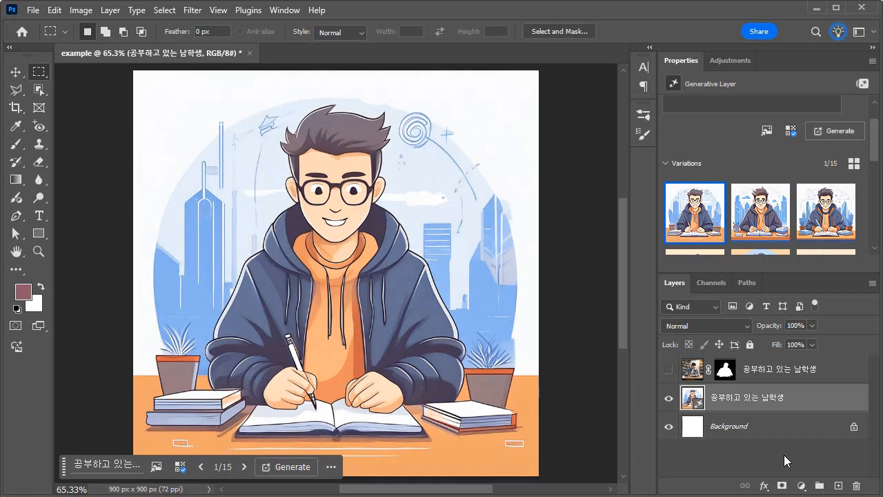
# Preview the second and third new similar variations, and dock the Properties panel in its own column beside Adjustments
pyautogui.click(770, 209)
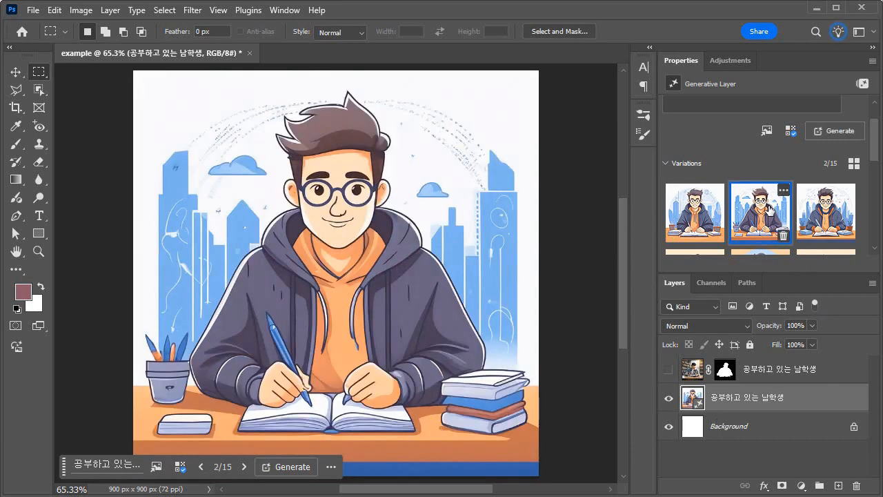
pyautogui.click(827, 212)
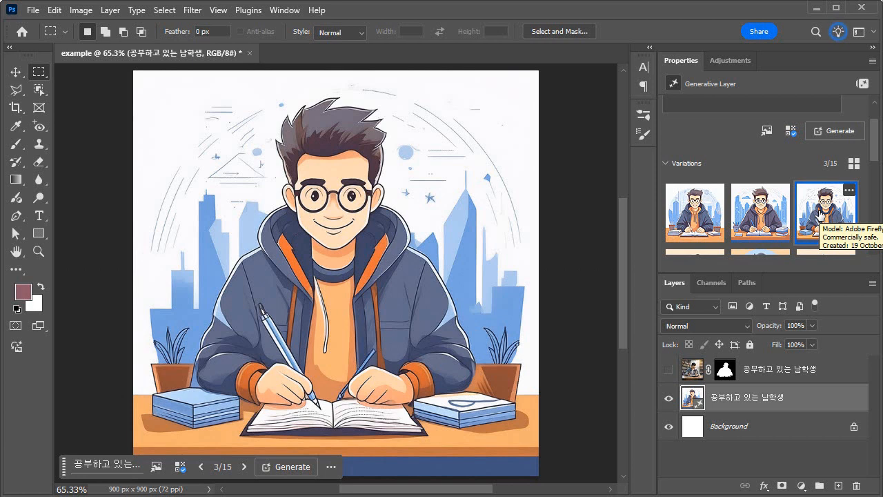
pyautogui.moveTo(683, 59); pyautogui.dragTo(628, 110)
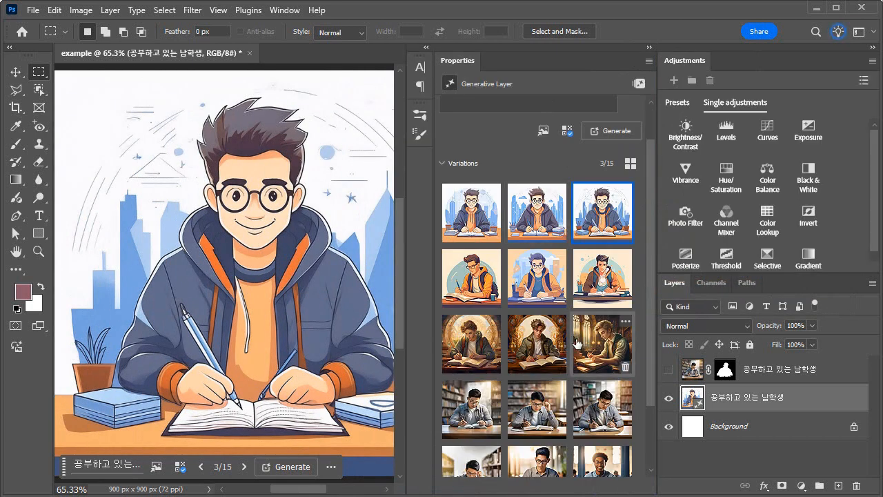
# Compare photo, Art nouveau and flat design variations across the full set, and choose the second similar flat design image
pyautogui.scroll(-1, 595, 414)
pyautogui.scroll(-2, 596, 448)
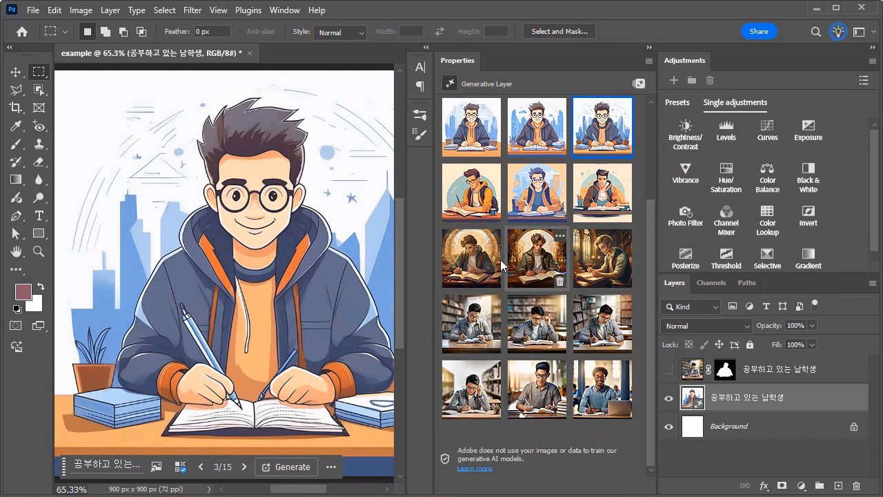
pyautogui.moveTo(474, 262)
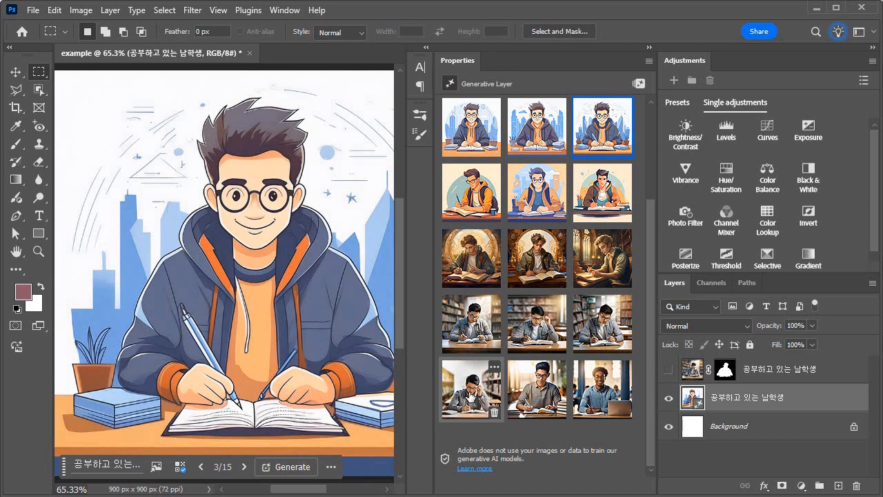
pyautogui.moveTo(469, 393)
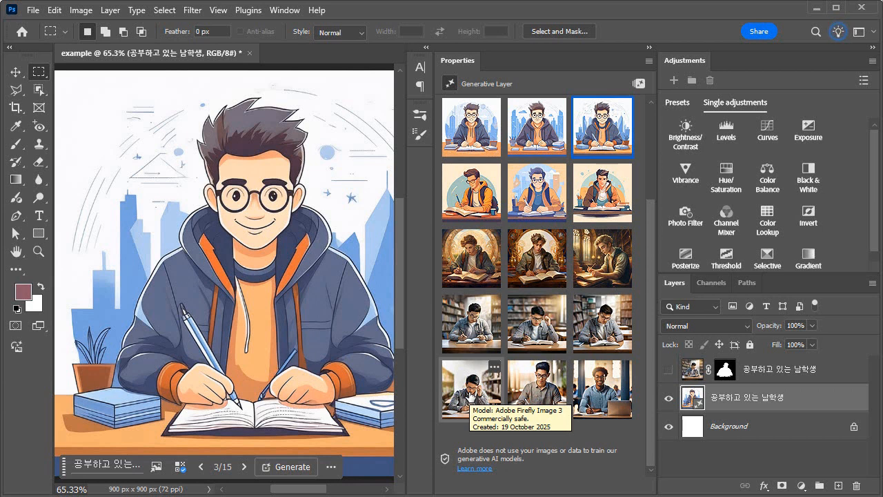
pyautogui.click(469, 393)
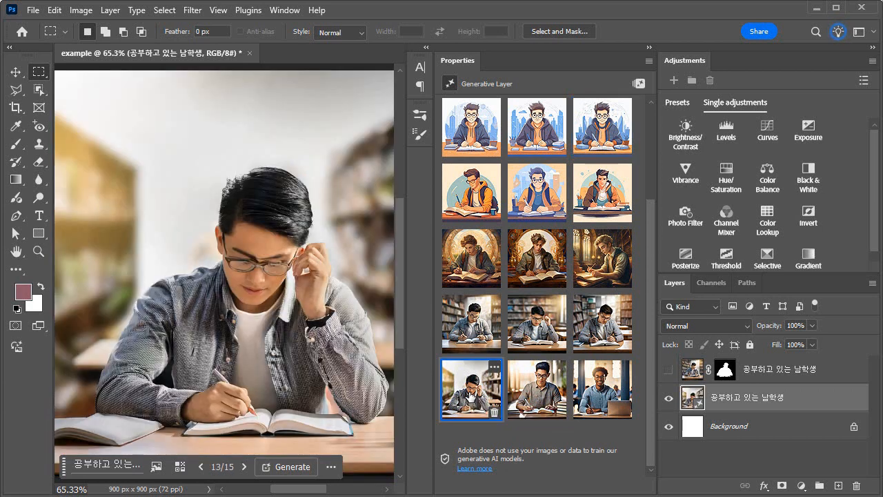
pyautogui.click(541, 390)
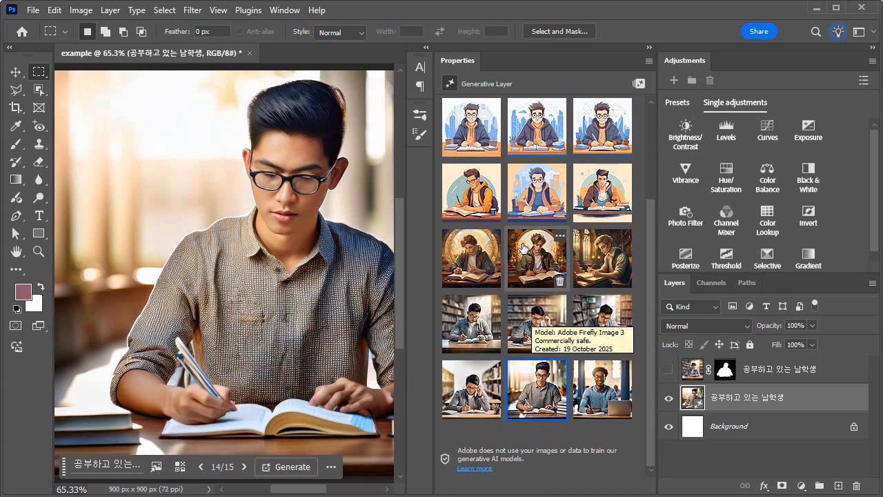
pyautogui.click(472, 261)
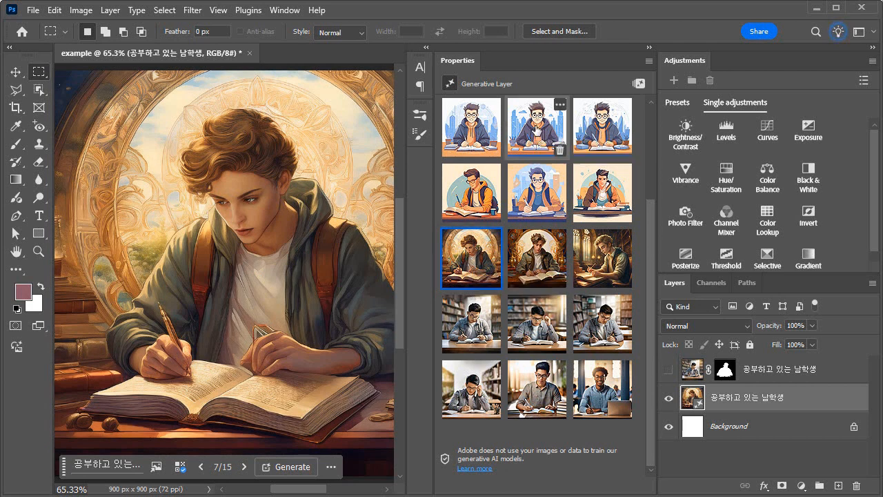
pyautogui.click(537, 129)
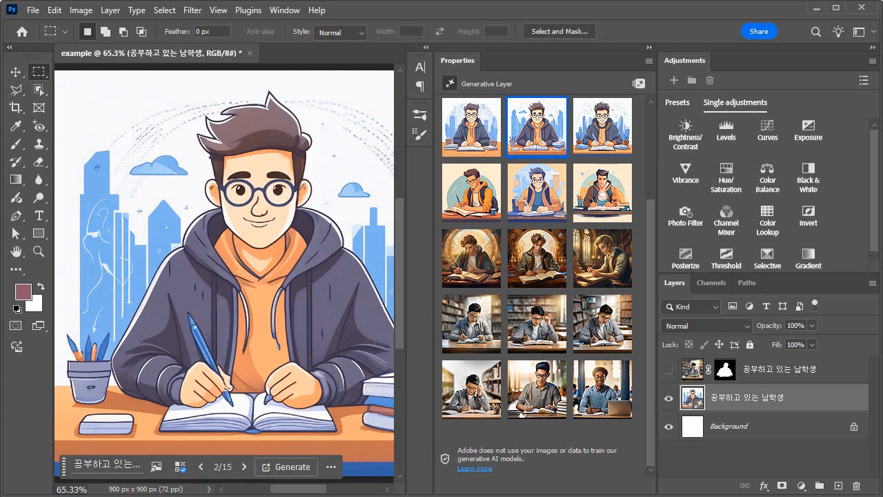
pyautogui.moveTo(537, 127)
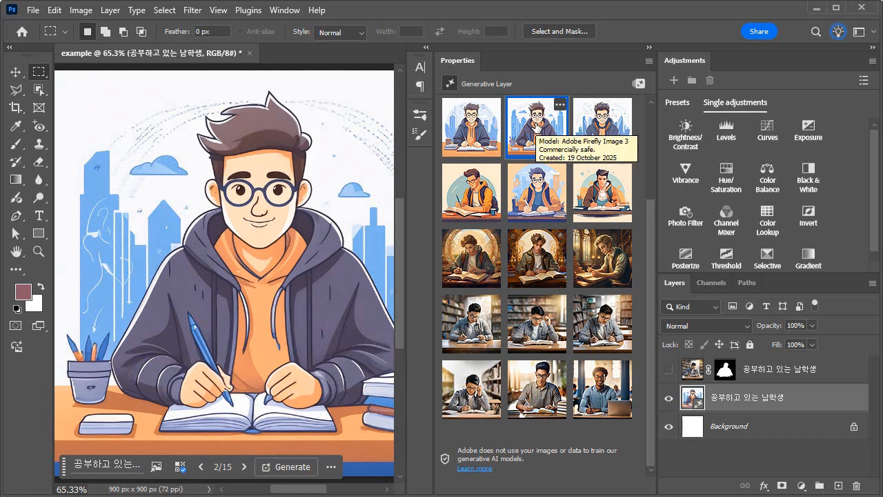
pyautogui.click(602, 325)
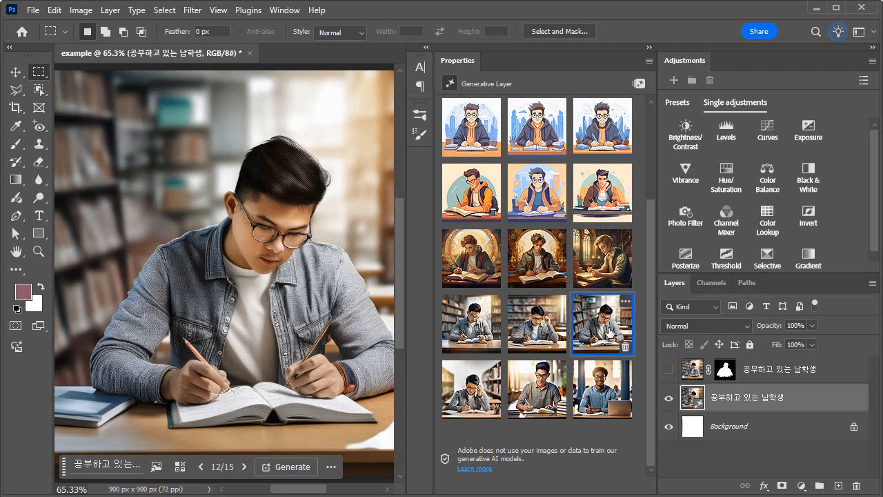
pyautogui.click(545, 129)
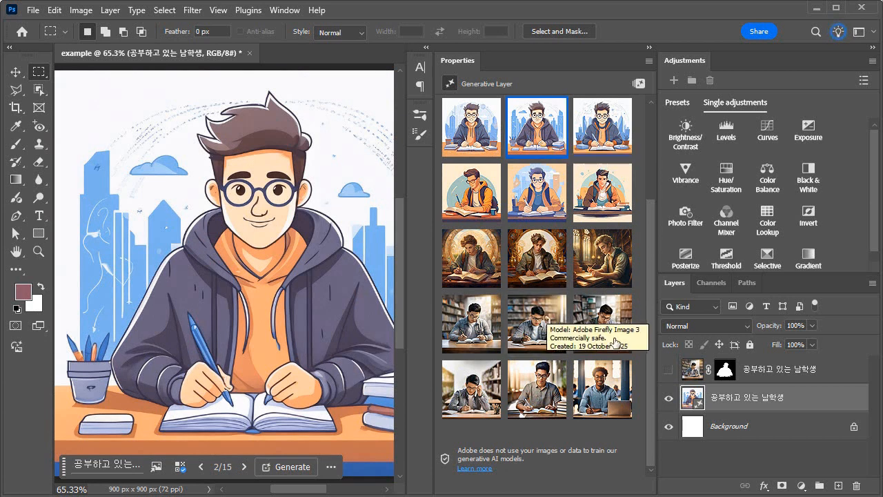
# Remove the Flat design effect, generate plain Art variations of the student, and preview the second and third new ones
pyautogui.moveTo(647, 246); pyautogui.dragTo(653, 120)
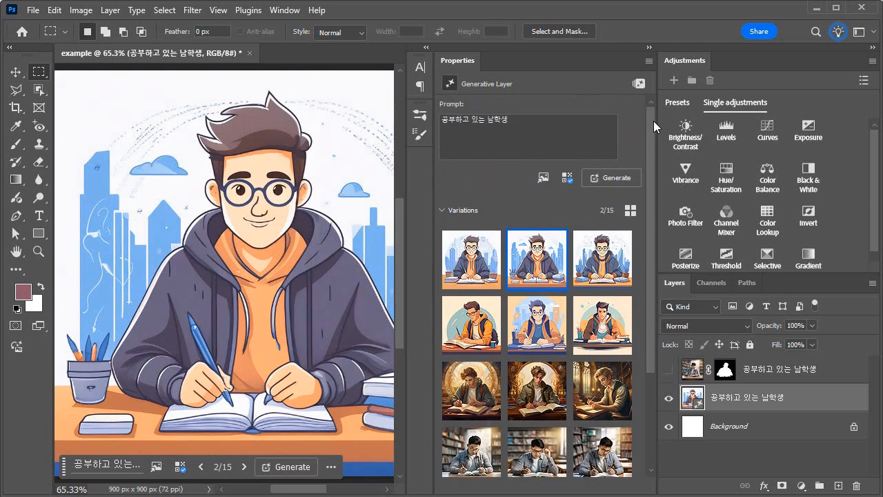
pyautogui.click(566, 178)
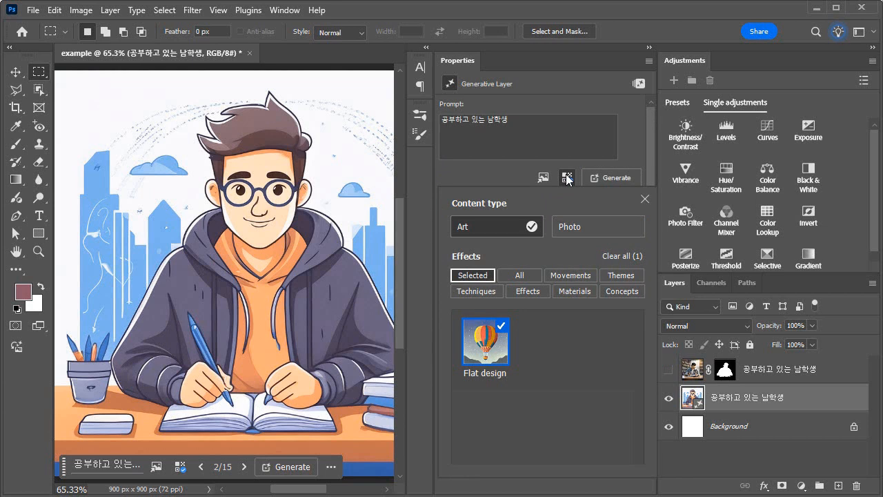
pyautogui.click(618, 256)
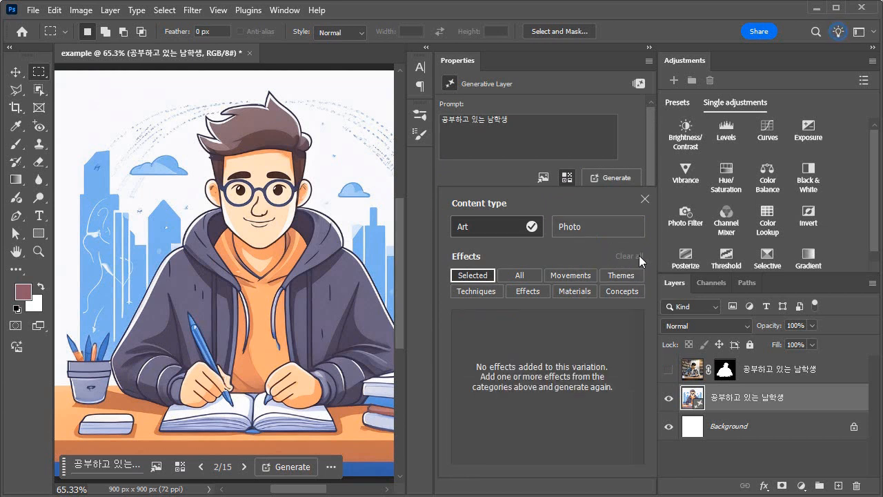
pyautogui.click(641, 198)
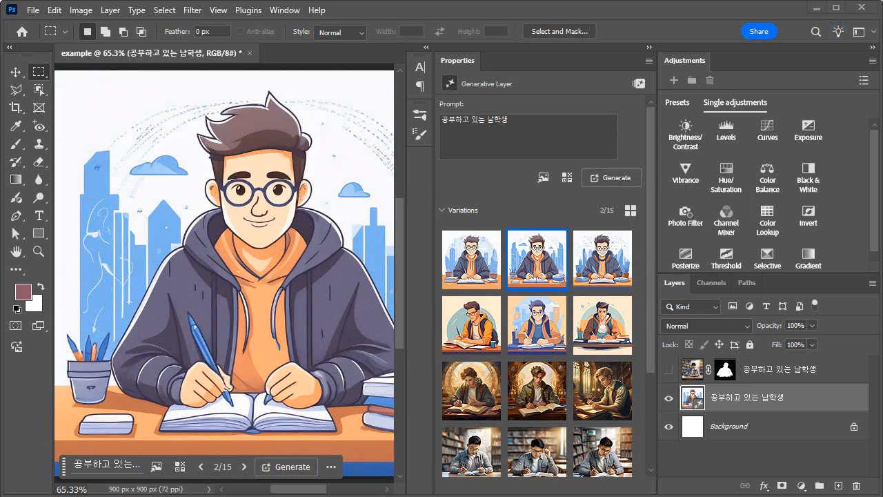
pyautogui.click(610, 177)
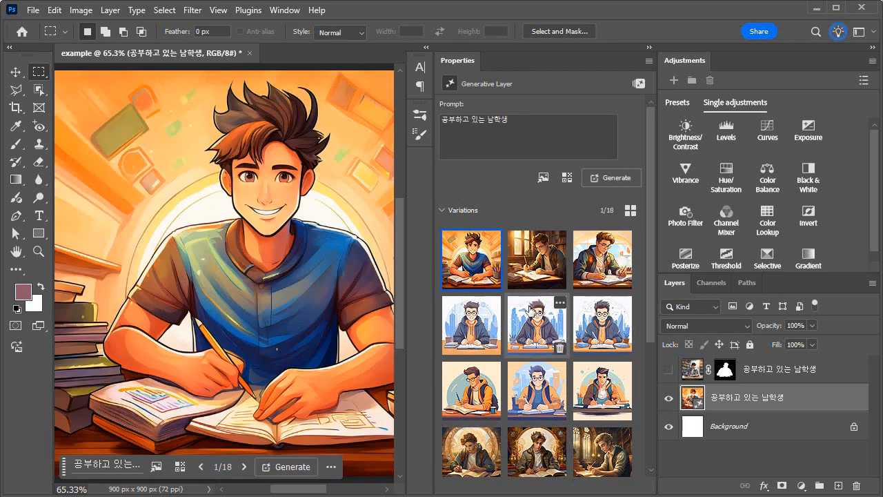
pyautogui.click(536, 254)
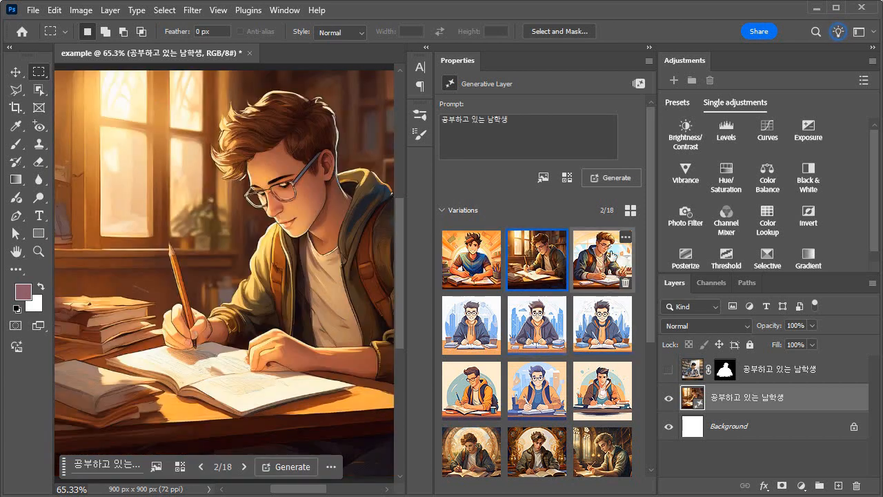
pyautogui.click(605, 263)
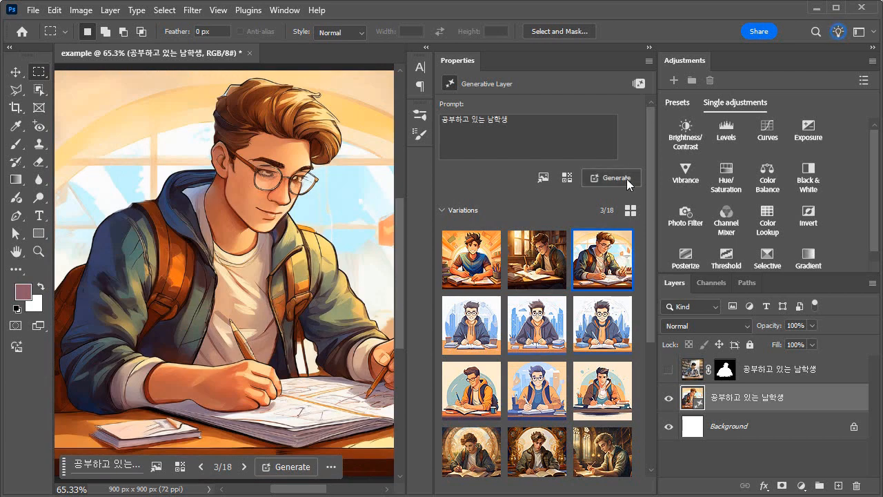
# Set the content type to Photo, generate new student variations without effects, and preview the second and third
pyautogui.click(567, 178)
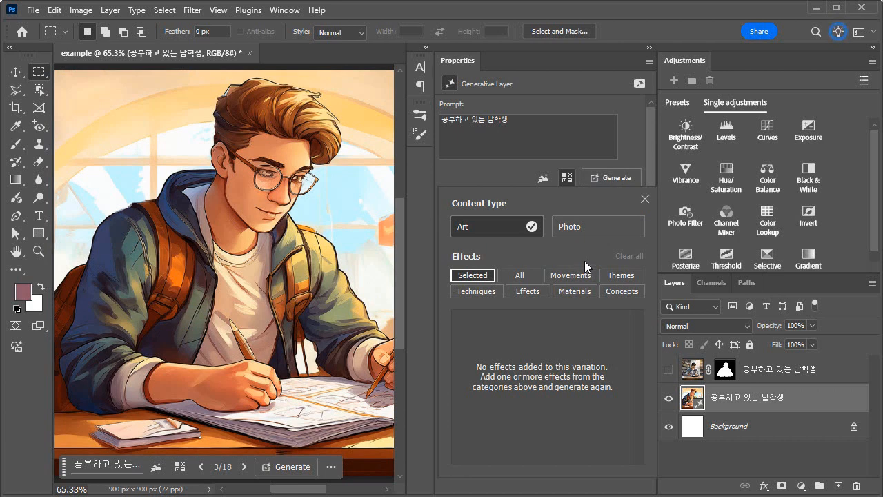
pyautogui.click(592, 223)
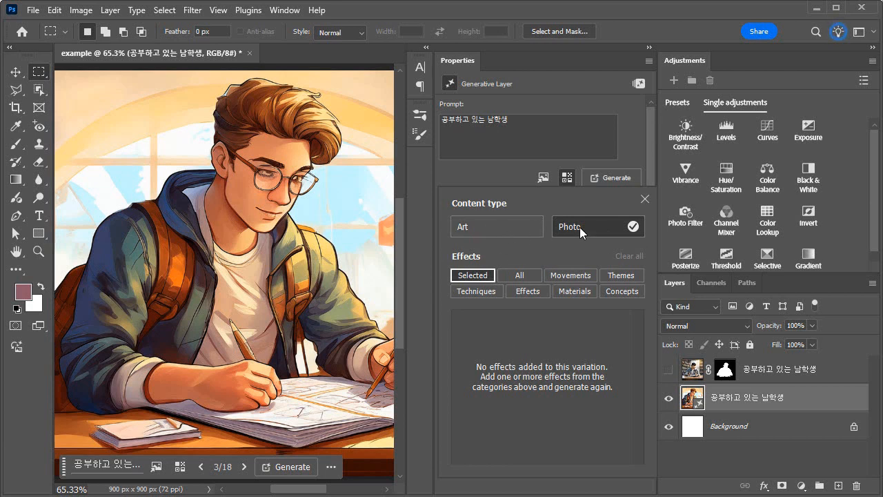
pyautogui.click(646, 198)
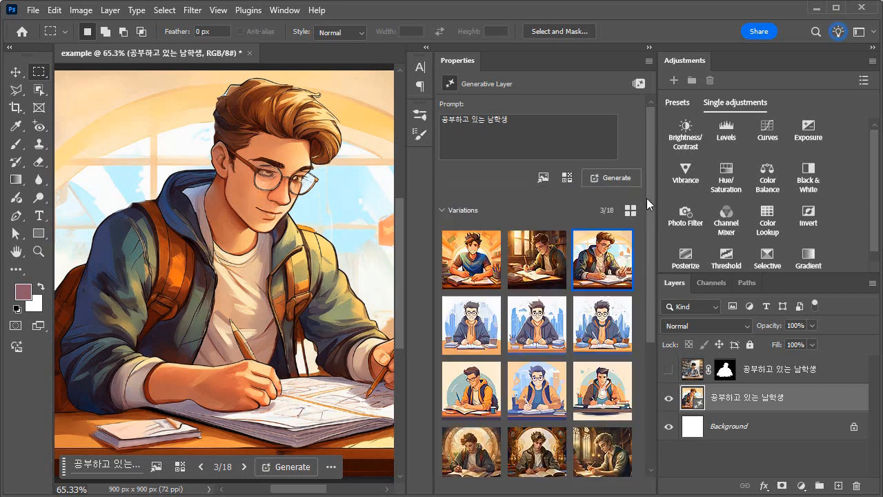
pyautogui.click(612, 178)
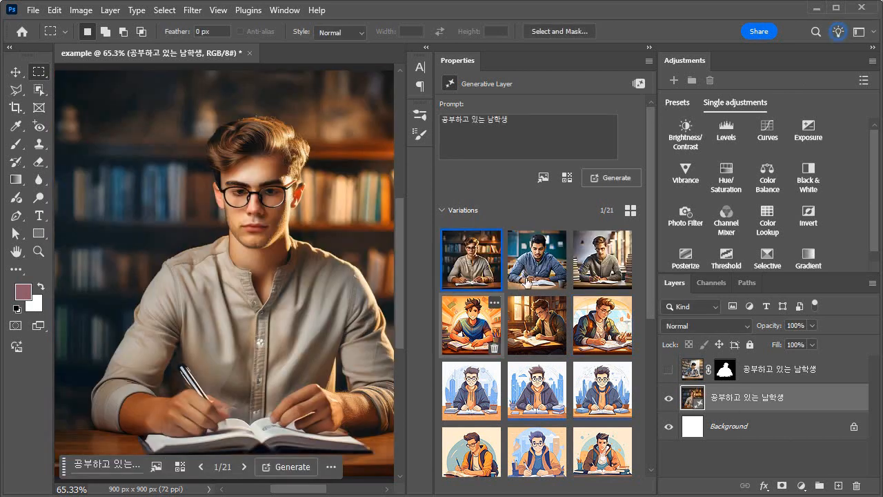
pyautogui.click(536, 269)
pyautogui.click(601, 263)
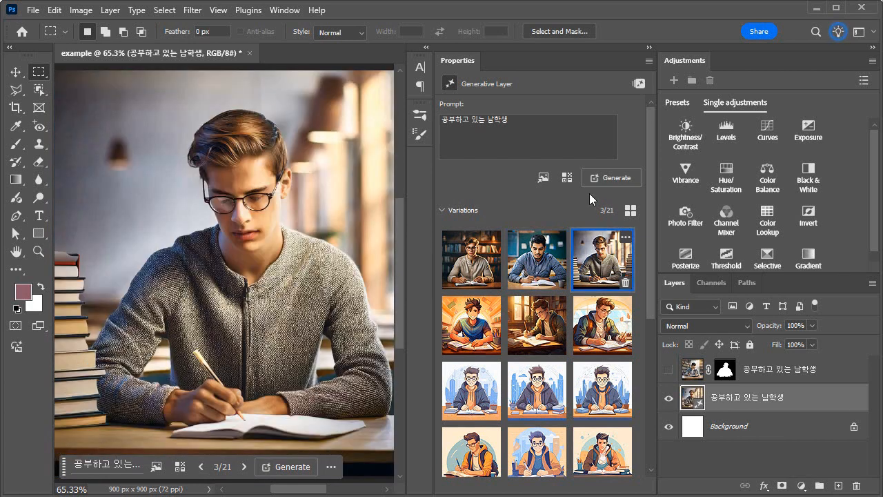
# Add the Bold lines technique to the Photo content type and generate new variations of the student
pyautogui.click(567, 178)
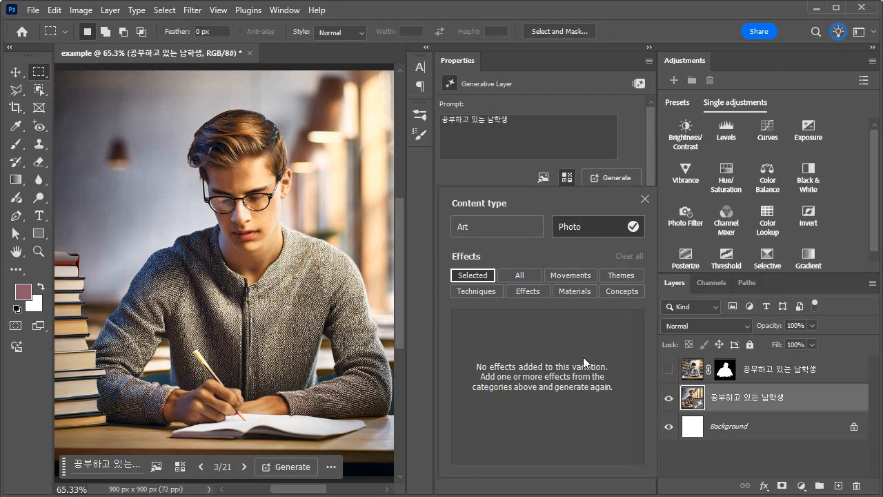
pyautogui.click(478, 292)
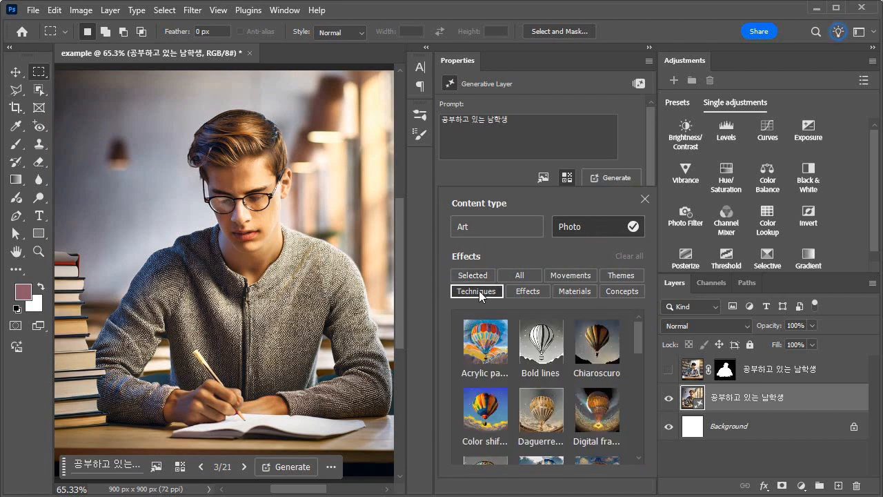
pyautogui.click(541, 336)
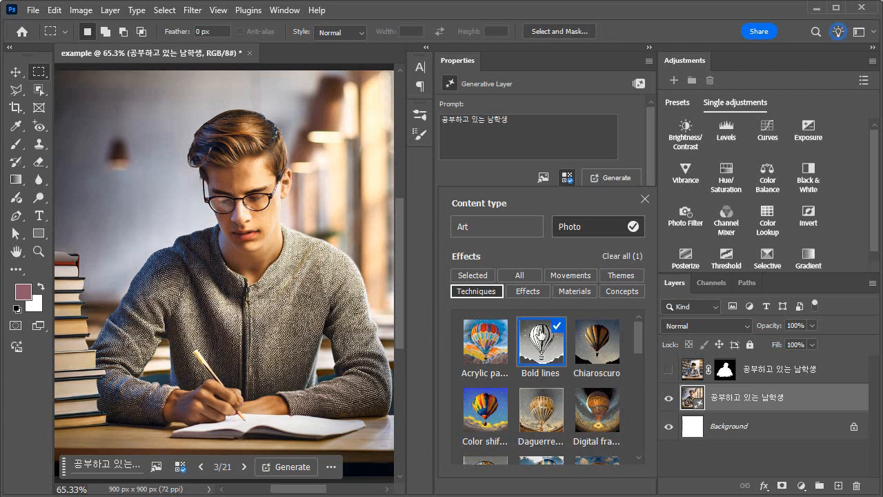
pyautogui.click(644, 200)
pyautogui.click(610, 178)
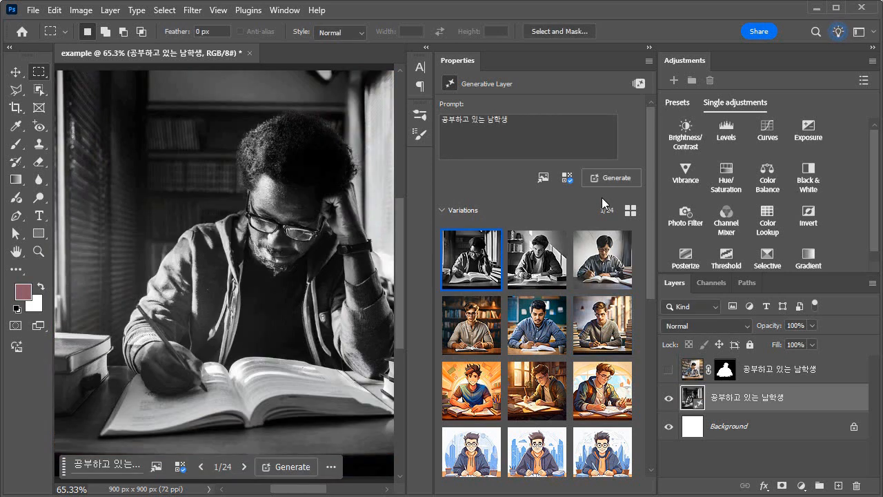
# Compare the three newly generated Bold lines photo variations on the canvas, ending on the first
pyautogui.click(602, 264)
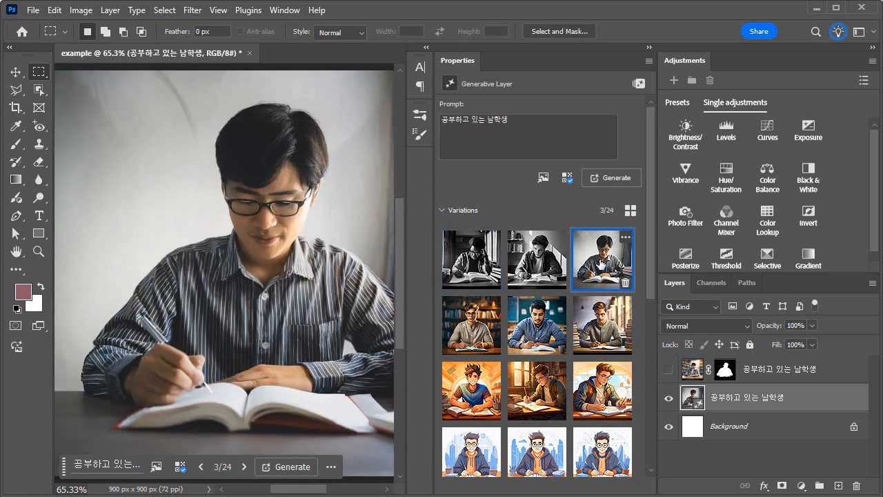
pyautogui.click(531, 263)
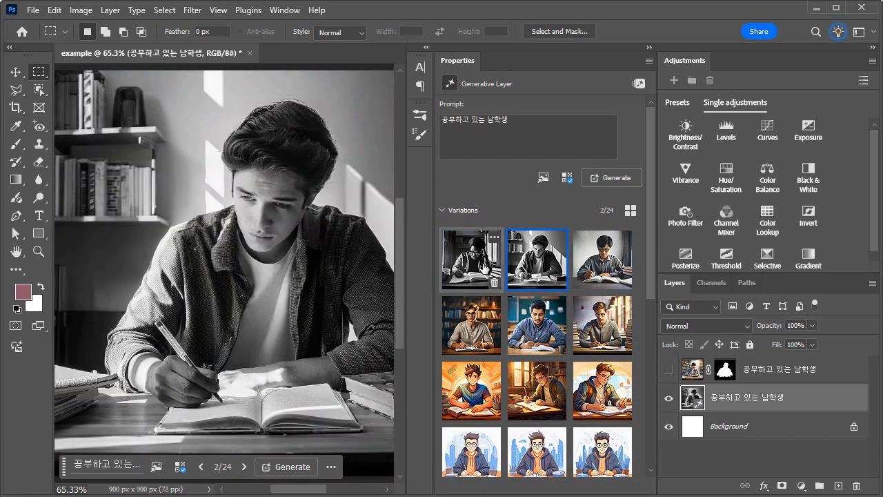
pyautogui.click(475, 263)
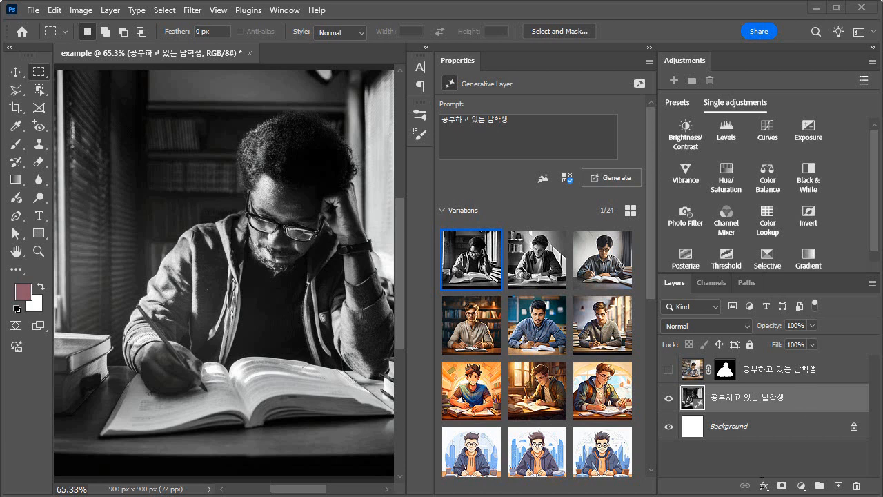
# Switch to the basic example folder in File Explorer, view its images, and delete the accidental copy of basic1_1.jpg
pyautogui.hotkey('alt', 'Tab')
pyautogui.doubleClick(509, 163)
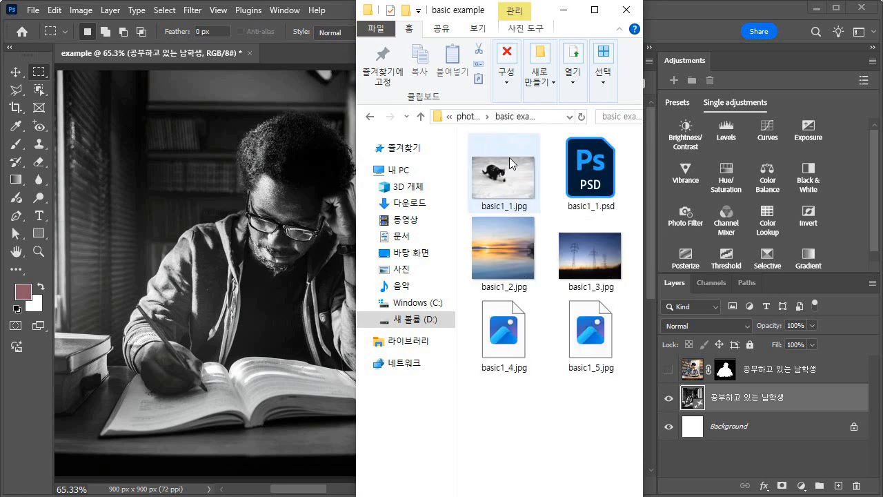
pyautogui.click(523, 191)
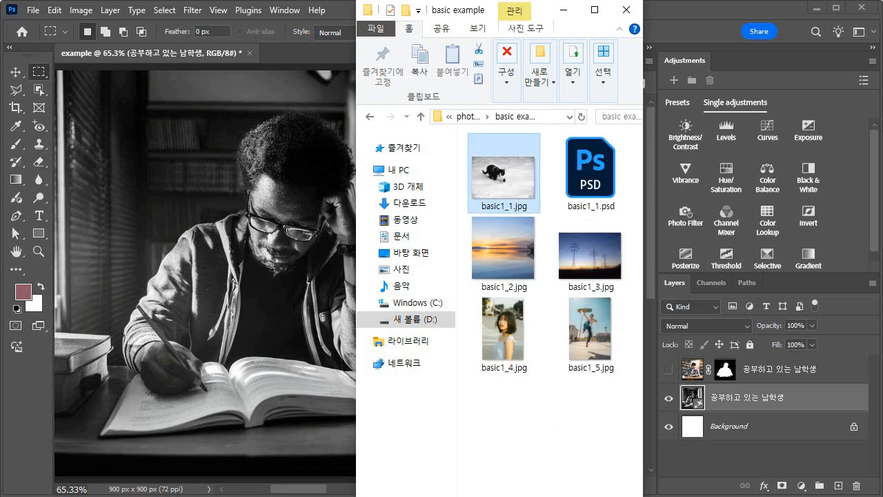
pyautogui.moveTo(503, 174); pyautogui.dragTo(488, 237)
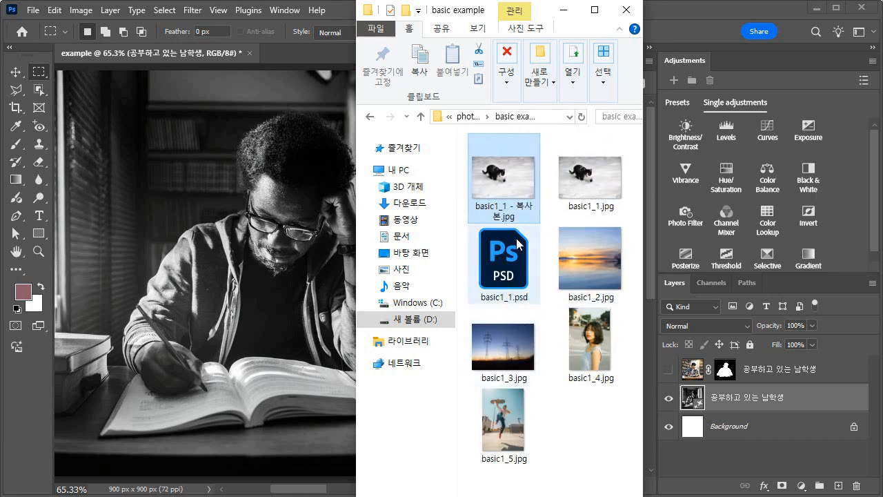
pyautogui.press('Delete')
pyautogui.click(536, 366)
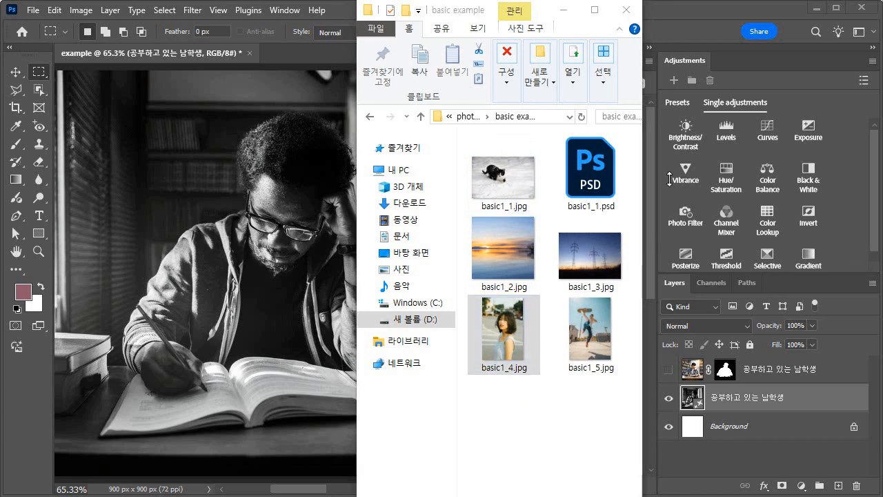
pyautogui.click(563, 9)
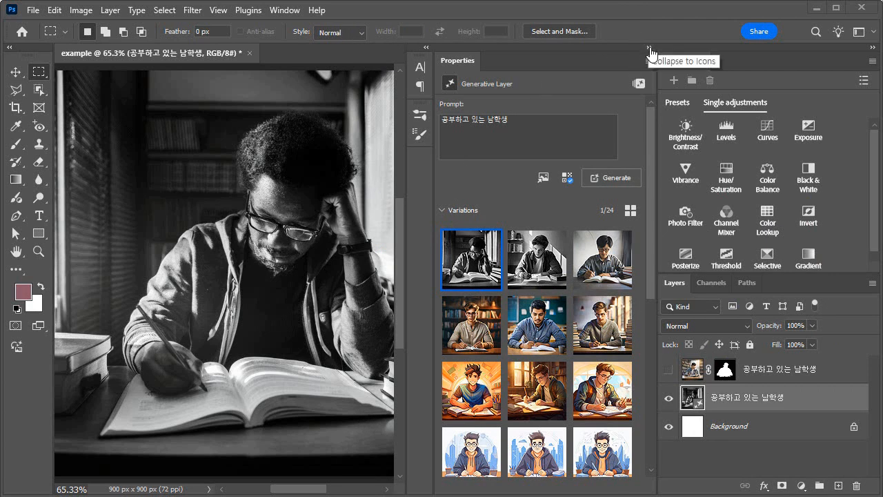
# Delete both generated student layers above the Background and start generating a new image
pyautogui.moveTo(805, 398); pyautogui.dragTo(854, 487)
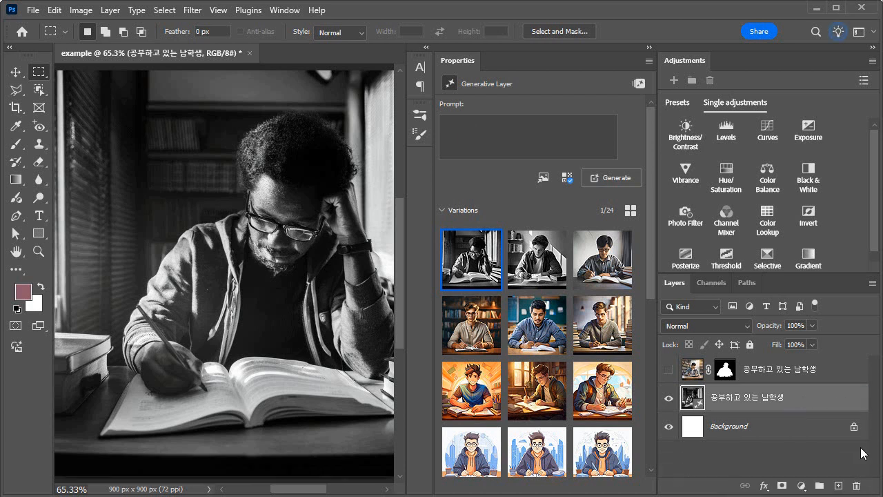
pyautogui.moveTo(848, 372); pyautogui.dragTo(852, 485)
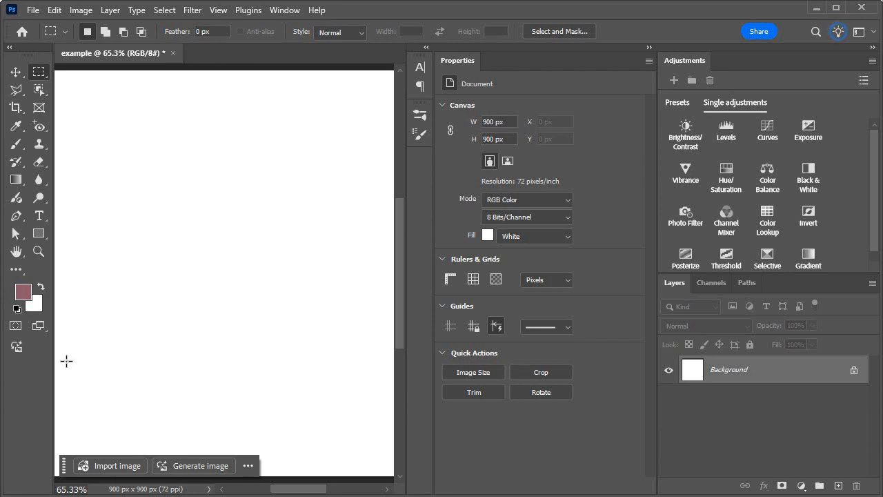
pyautogui.click(16, 348)
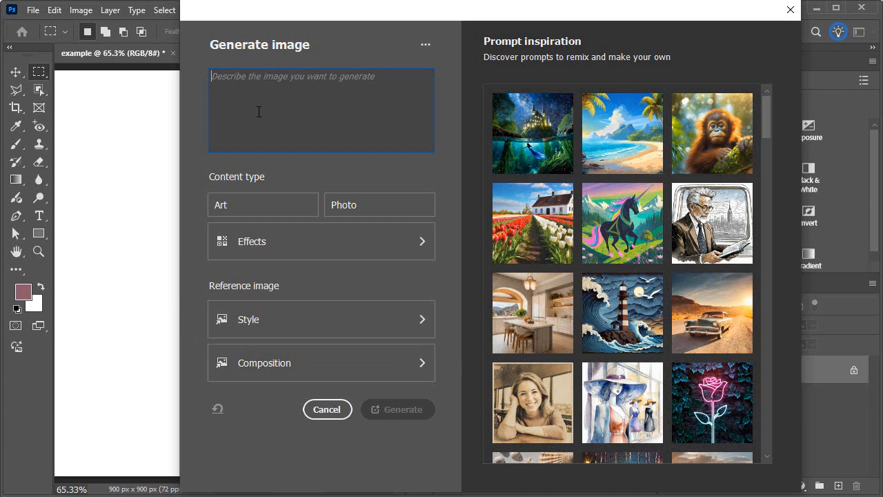
# Load the inspiration prompt "A view of an empty tropical beach" and set the content type to Photo
pyautogui.moveTo(391, 77); pyautogui.dragTo(184, 74)
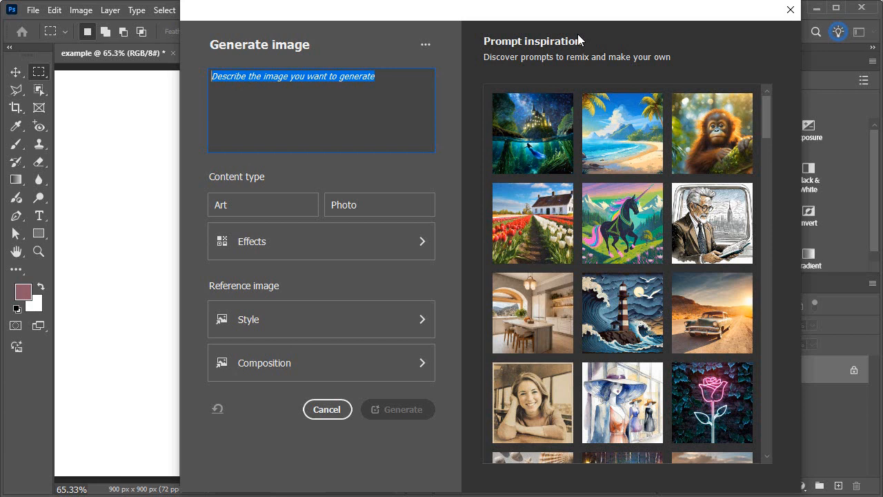
pyautogui.click(623, 138)
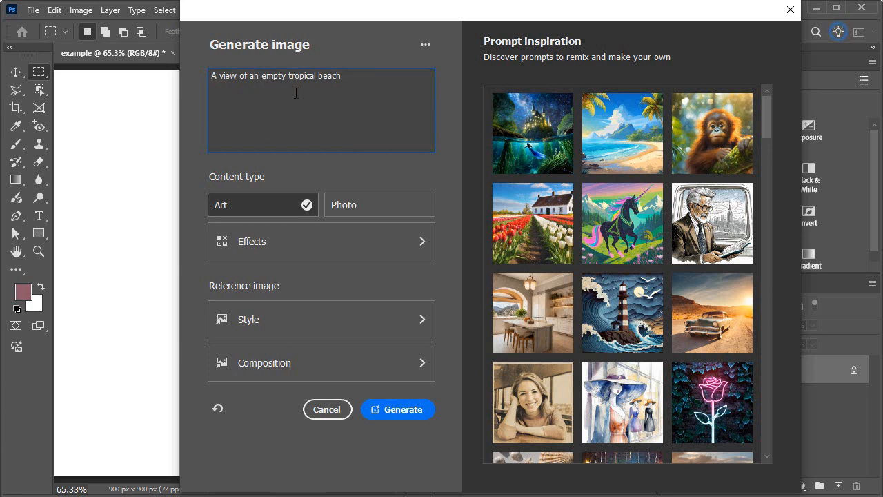
pyautogui.moveTo(354, 76); pyautogui.dragTo(177, 75)
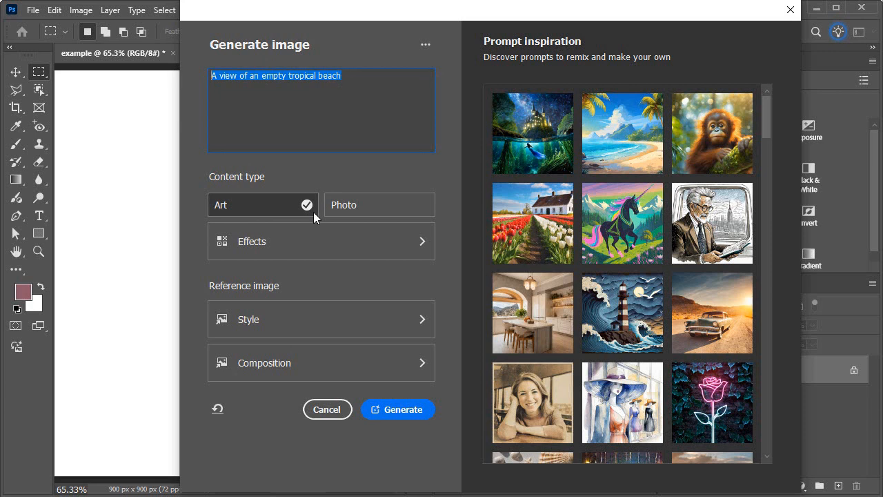
pyautogui.click(361, 206)
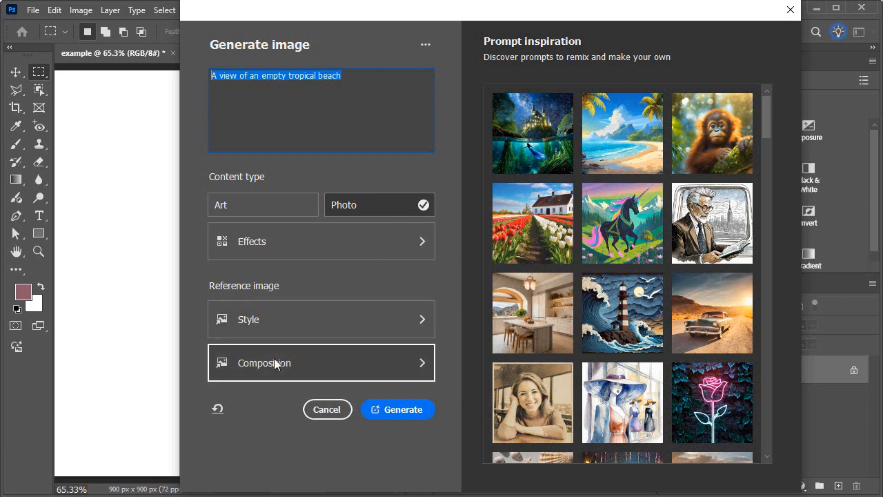
# Load basic1_4.jpg, the portrait of the dark-haired woman, as the style reference image
pyautogui.click(283, 320)
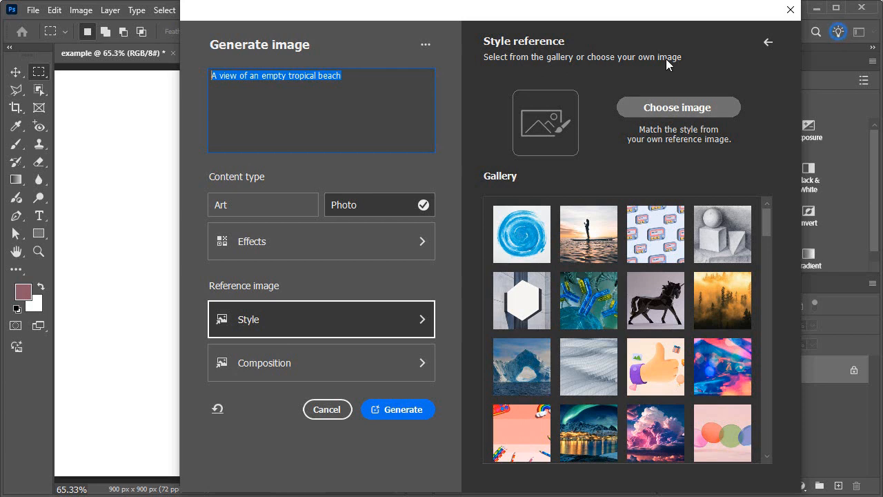
pyautogui.click(664, 112)
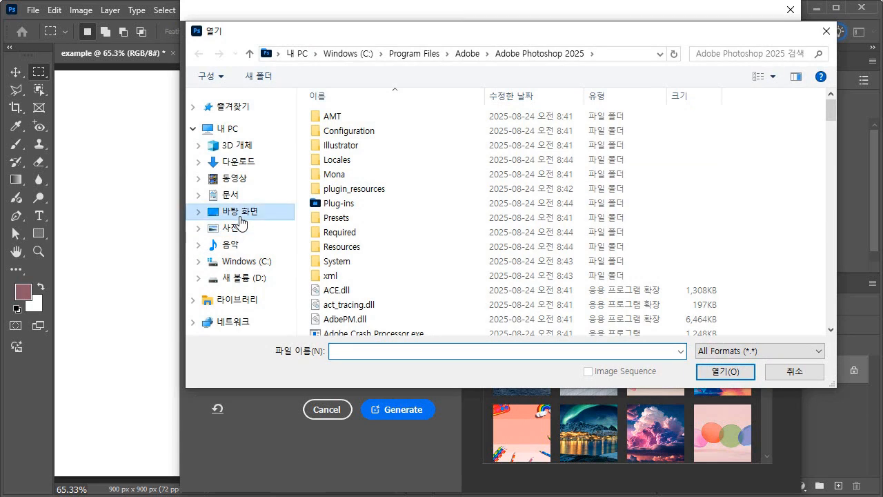
pyautogui.click(239, 212)
pyautogui.click(364, 146)
pyautogui.click(725, 371)
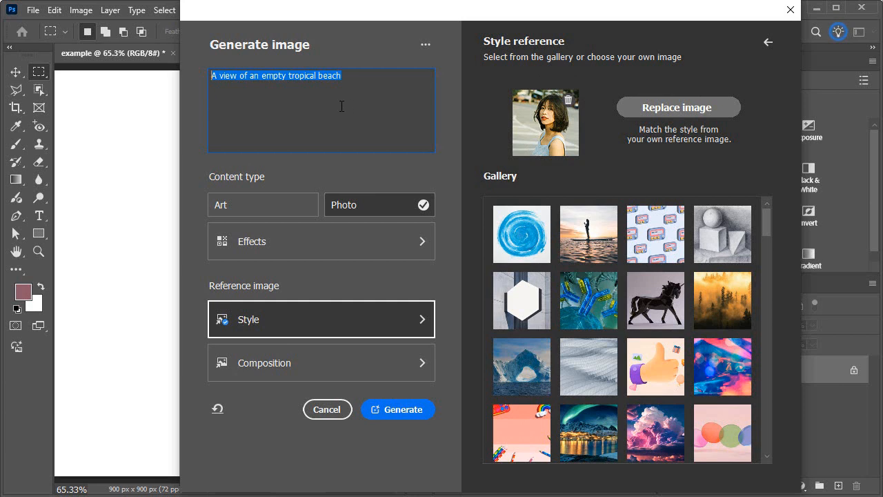
pyautogui.click(343, 81)
pyautogui.moveTo(369, 76); pyautogui.dragTo(155, 91)
pyautogui.press('BackSpace')
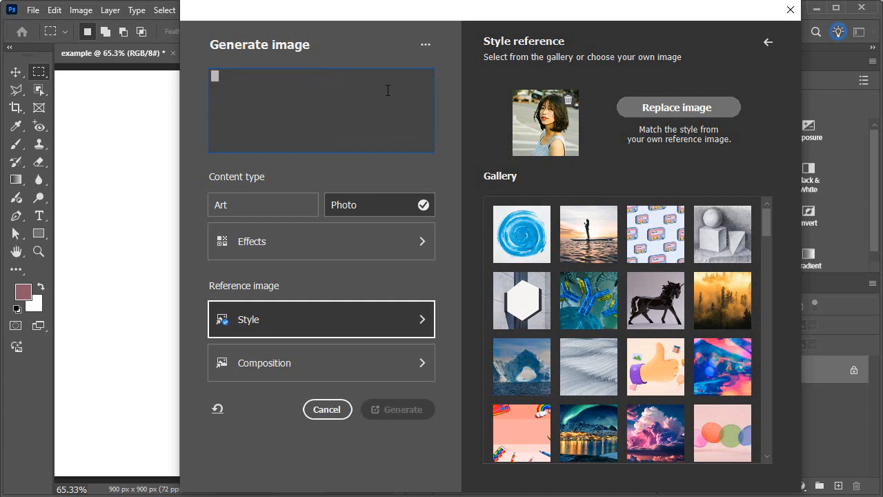
pyautogui.write('공ㅂㅜ하고 있는 ㅇ')
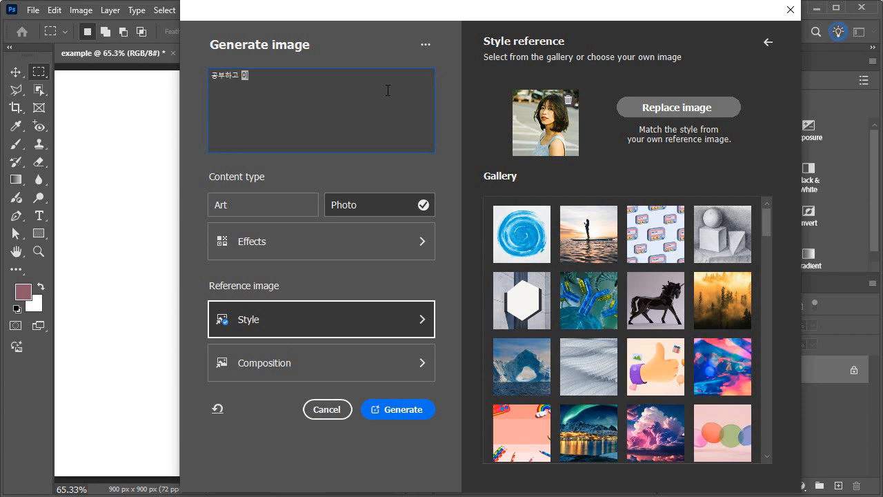
pyautogui.write('ㅕ학')
pyautogui.write('생')
pyautogui.click(810, 128)
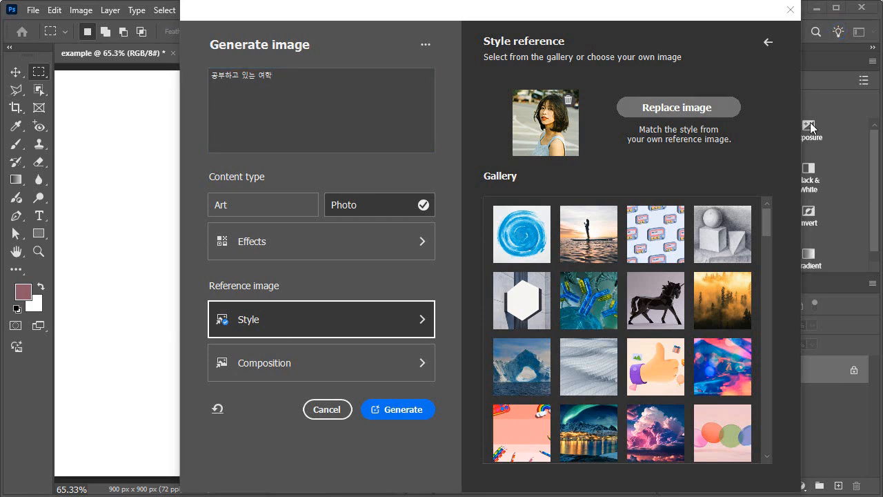
# Replace the prompt in the Generate image dialog with "공부하고 있는 여학생"
pyautogui.click(302, 74)
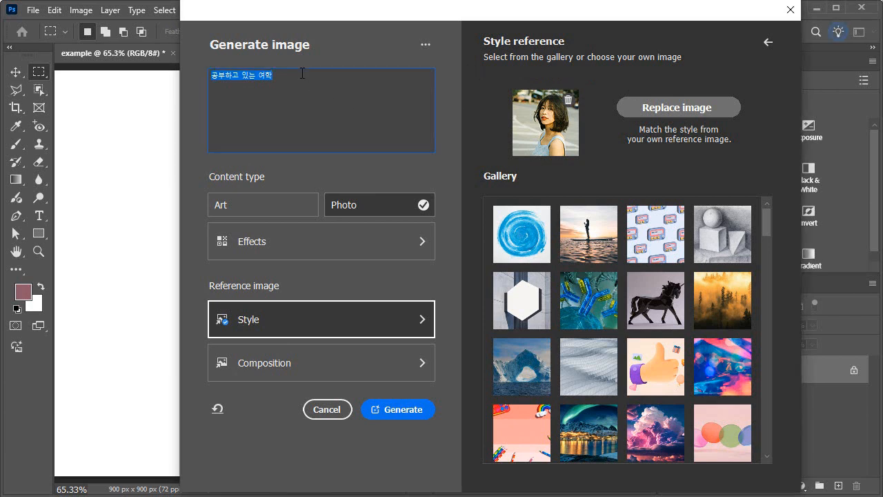
pyautogui.press('BackSpace')
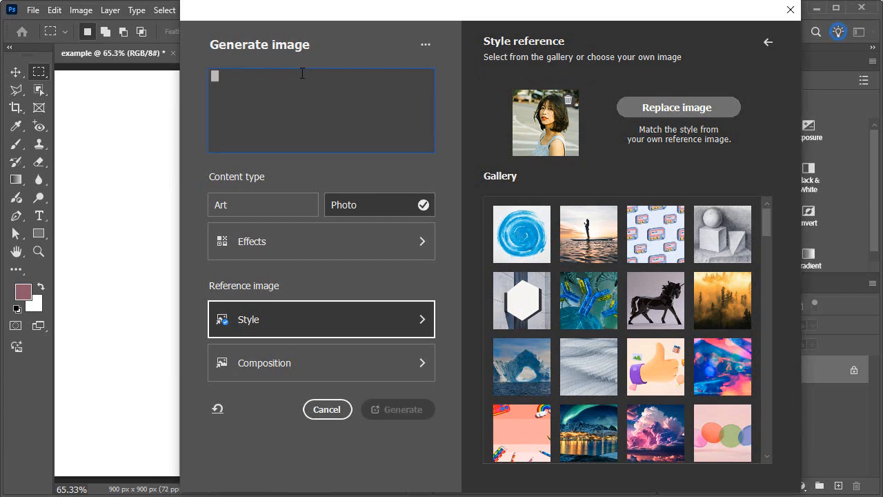
pyautogui.write('공')
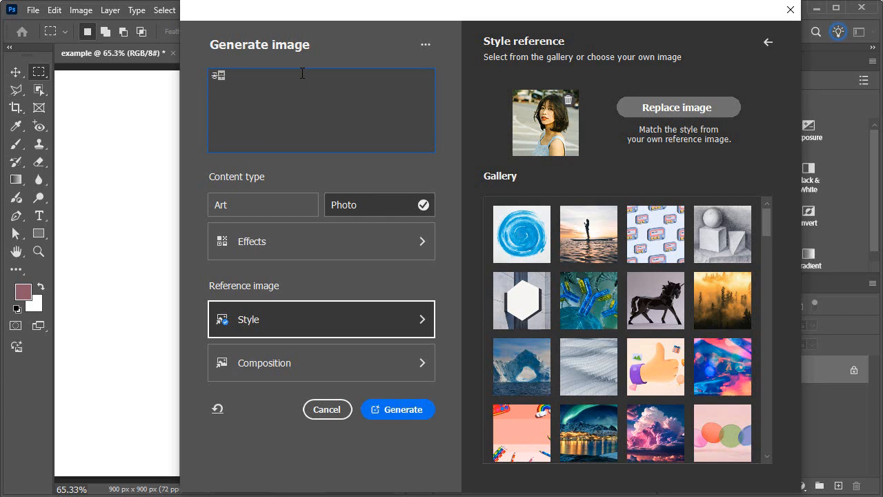
pyautogui.write('부하고 ㅇ는 여학생')
pyautogui.click(302, 74)
pyautogui.moveTo(281, 76); pyautogui.dragTo(192, 72)
pyautogui.moveTo(287, 76); pyautogui.dragTo(192, 76)
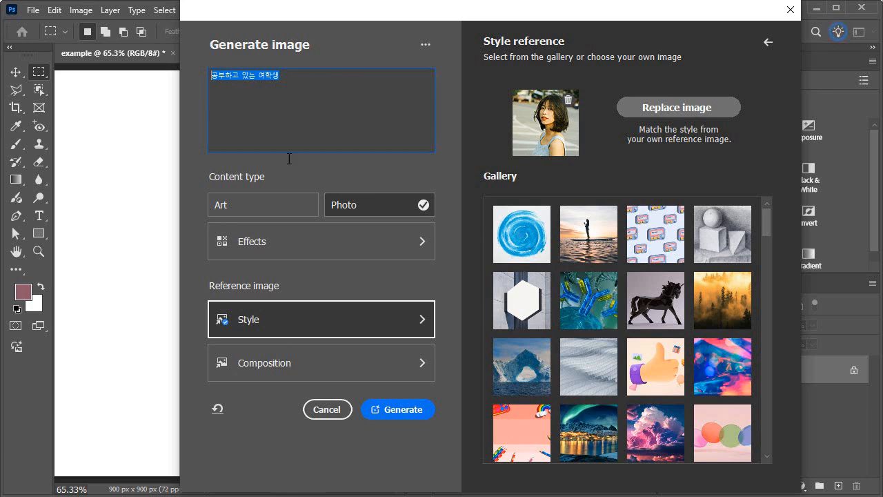
# Generate the image from the prompt and style reference and preview each of its three variations
pyautogui.click(399, 409)
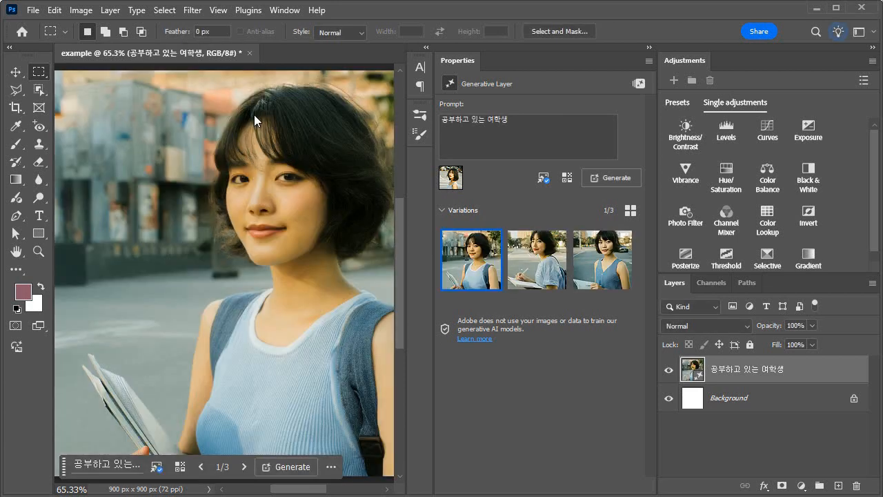
pyautogui.click(545, 261)
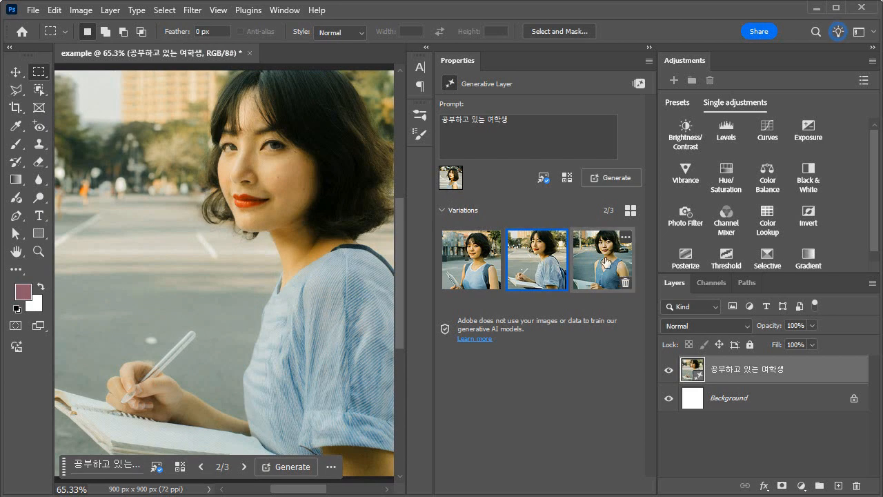
pyautogui.click(605, 261)
pyautogui.click(464, 274)
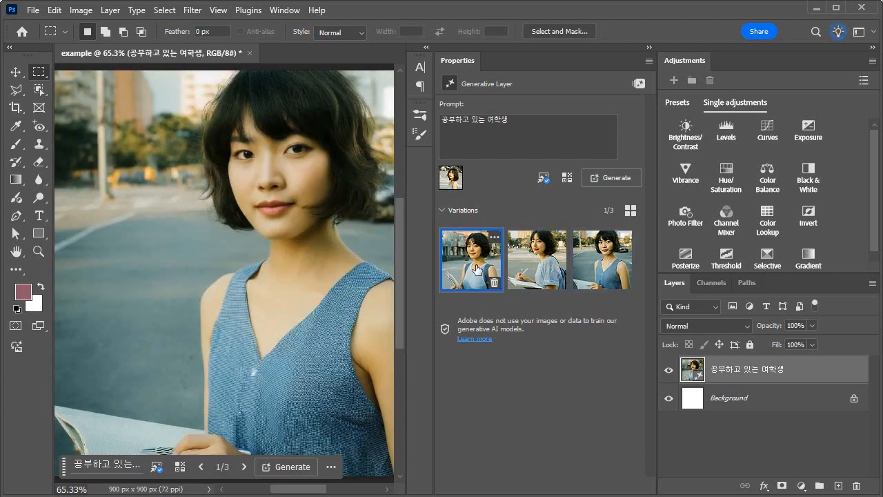
# Generate another batch with the same prompt and settings and preview its second and third variations
pyautogui.click(611, 175)
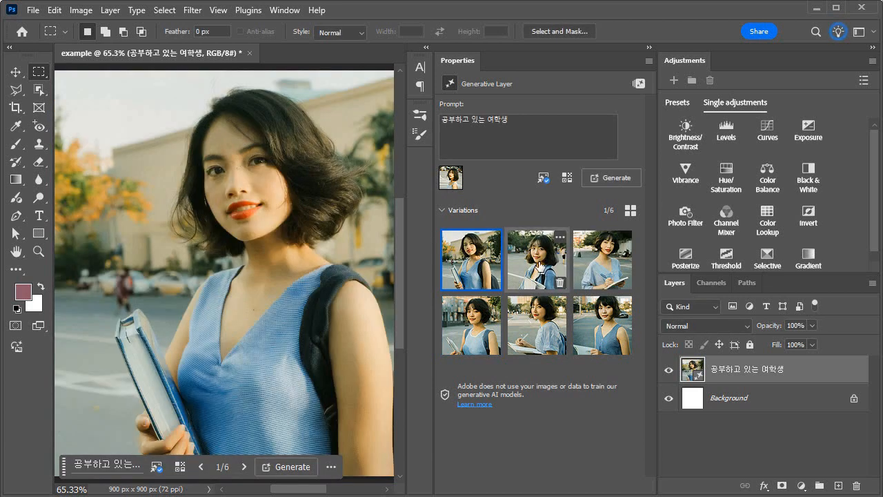
pyautogui.click(541, 270)
pyautogui.click(607, 257)
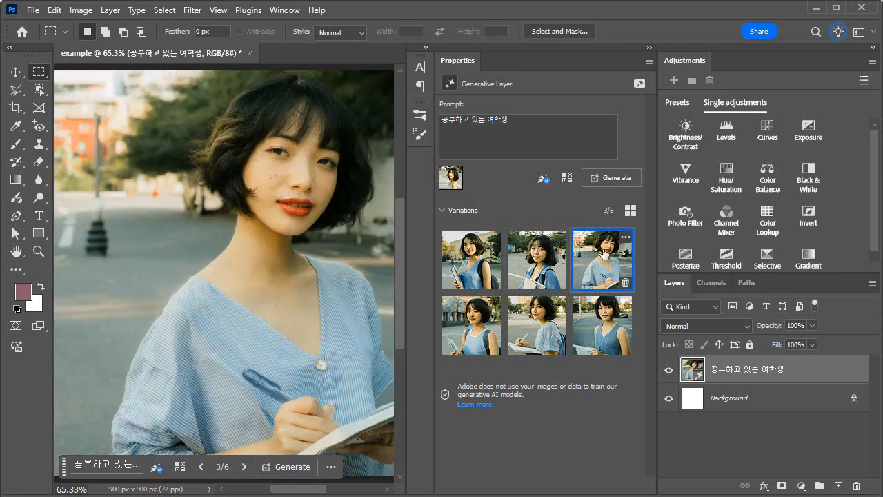
# Generate a new batch with the content type set to Art and preview its second and third variations
pyautogui.click(565, 178)
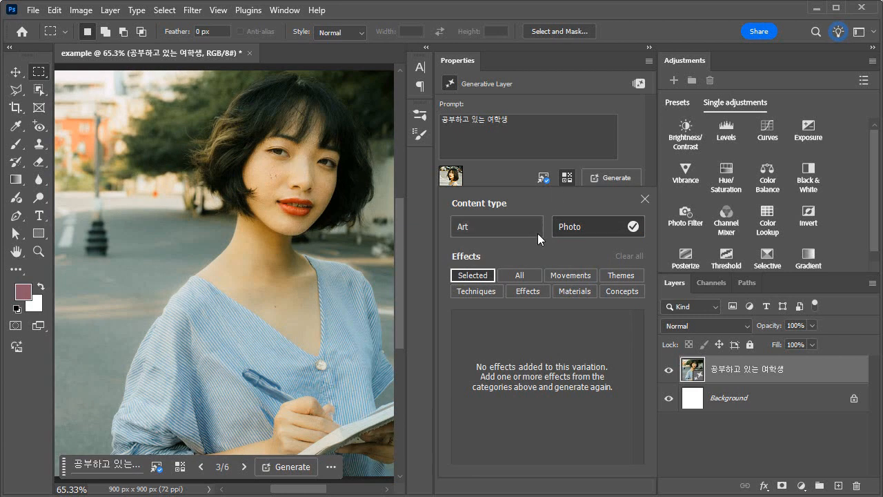
pyautogui.click(515, 226)
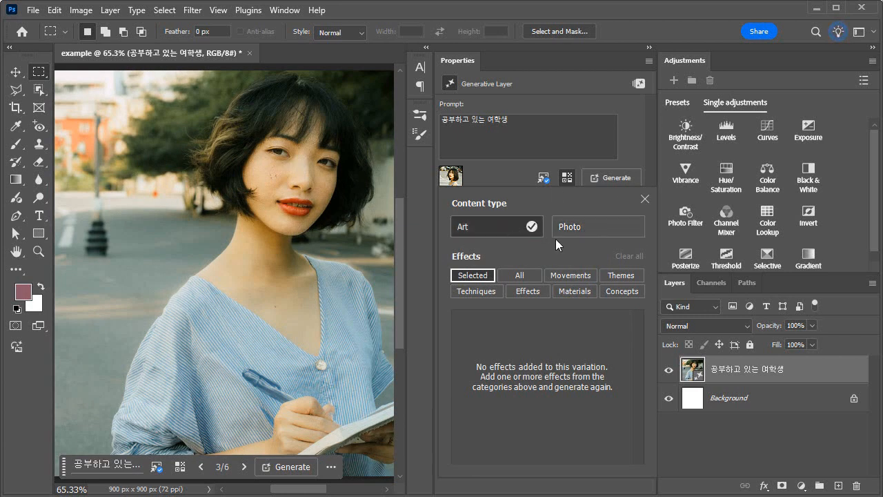
pyautogui.click(644, 198)
pyautogui.click(568, 178)
pyautogui.click(611, 177)
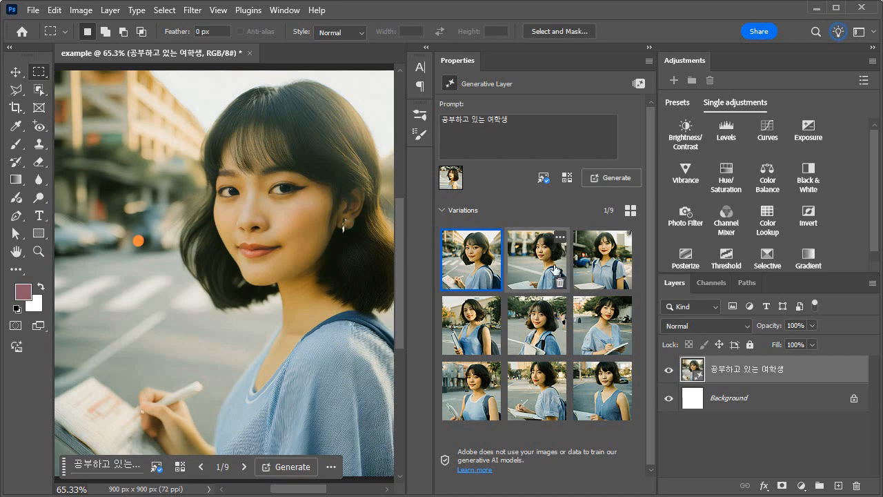
pyautogui.click(543, 264)
pyautogui.click(612, 269)
pyautogui.click(541, 268)
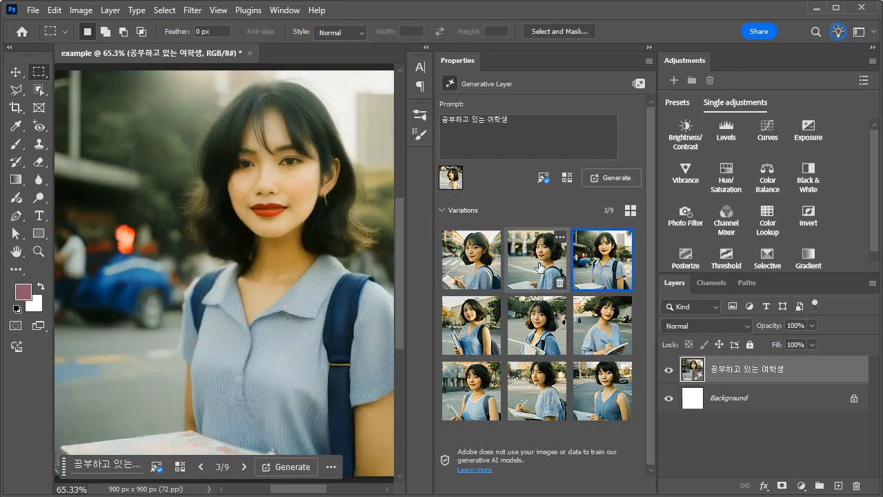
# Add an effect from the Techniques category, generate a new batch with it, and preview the illustrated variations
pyautogui.click(566, 178)
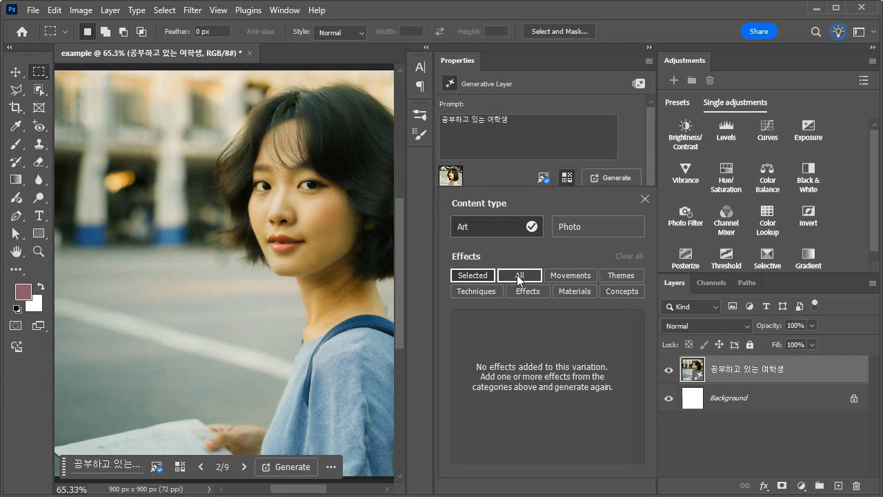
pyautogui.click(577, 276)
pyautogui.scroll(-1, 611, 403)
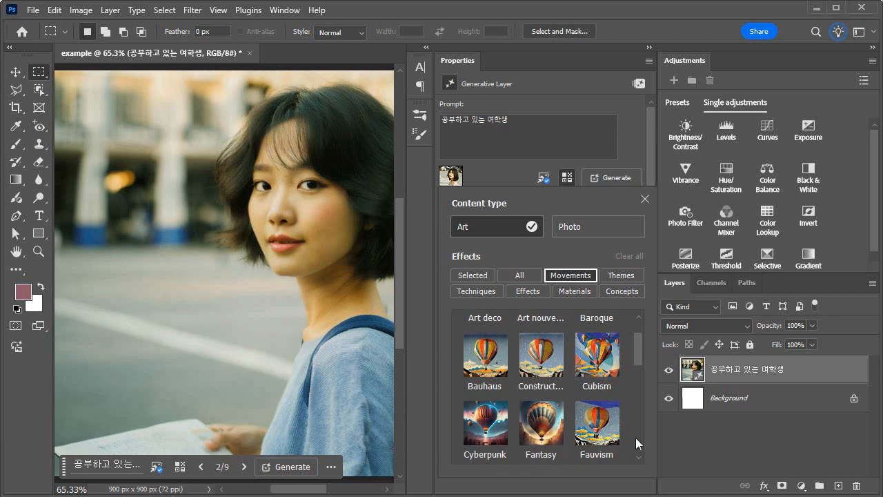
pyautogui.click(621, 276)
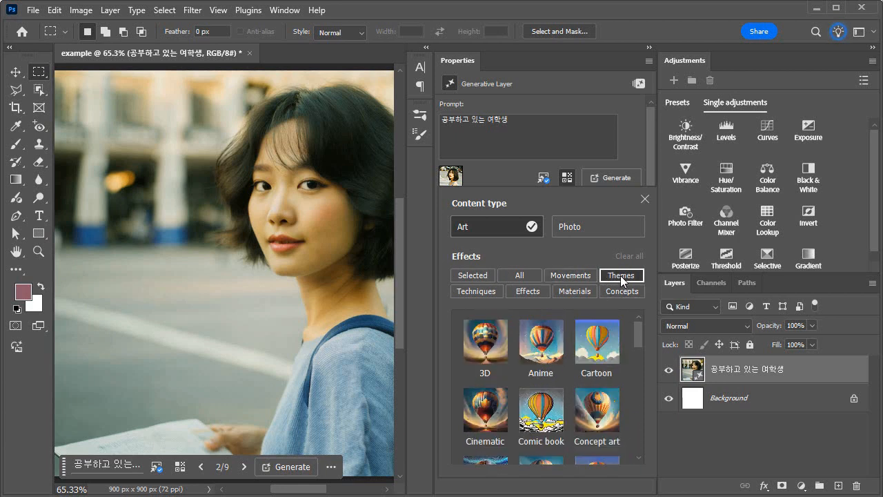
pyautogui.click(496, 292)
pyautogui.click(518, 342)
pyautogui.click(616, 176)
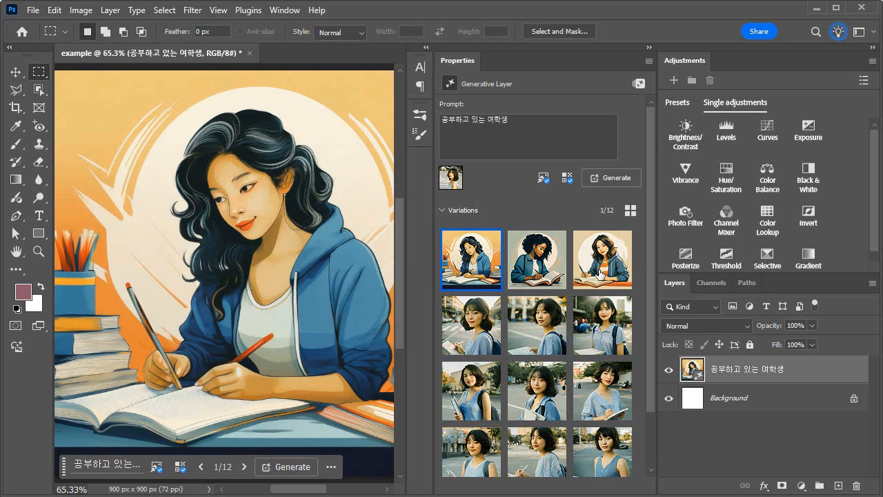
pyautogui.click(527, 264)
pyautogui.click(606, 267)
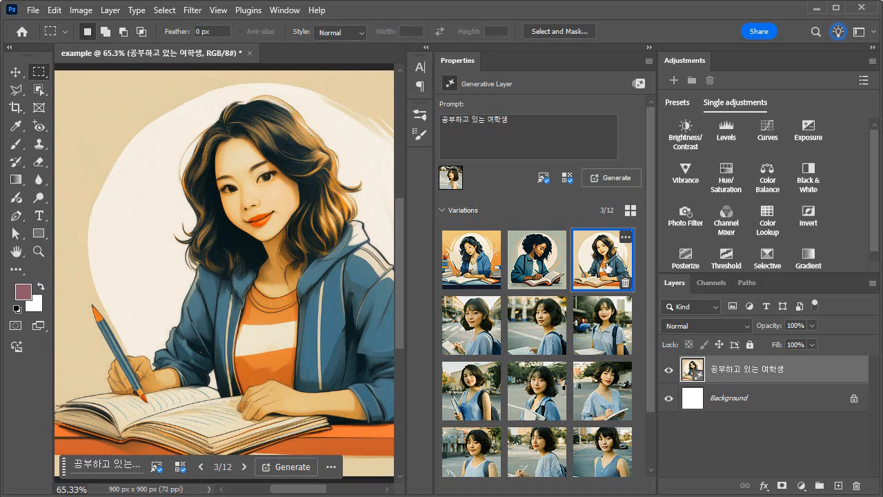
pyautogui.click(487, 262)
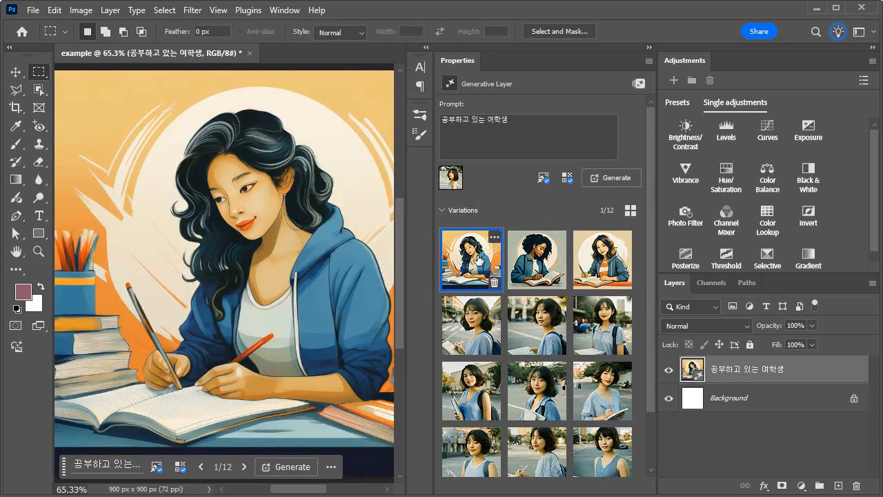
# Generate one more batch with the same effect and show its third variation
pyautogui.click(616, 175)
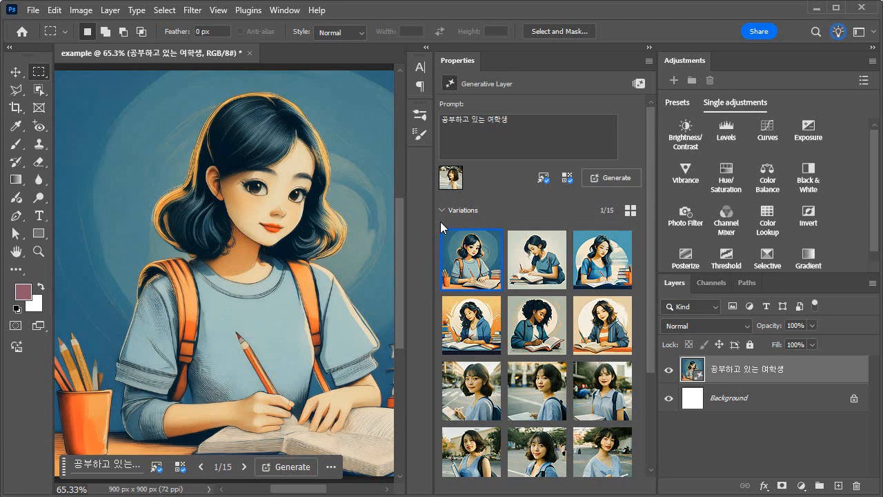
pyautogui.click(529, 237)
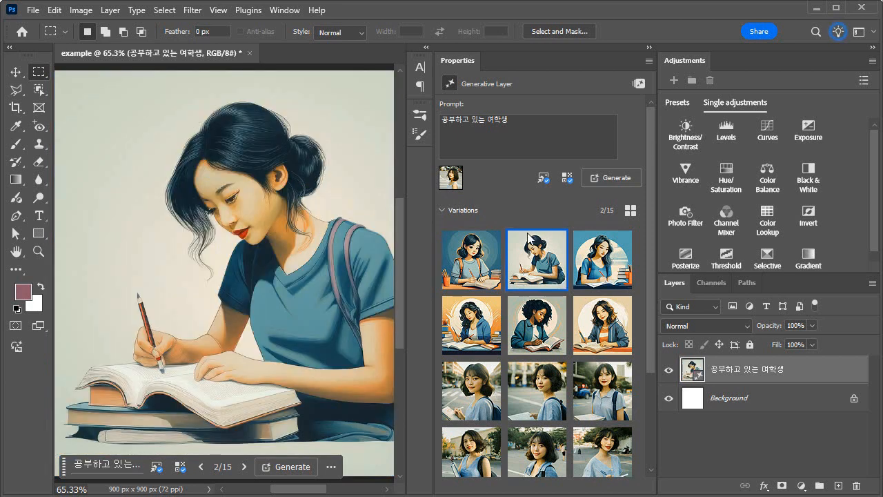
pyautogui.click(604, 262)
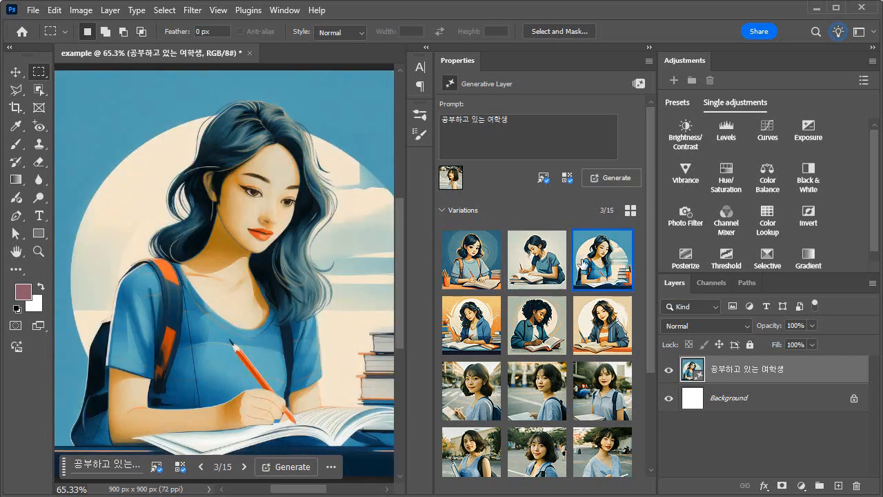
# Generate similar images from the third variation, the long-haired student on blue, and compare the new results
pyautogui.click(625, 238)
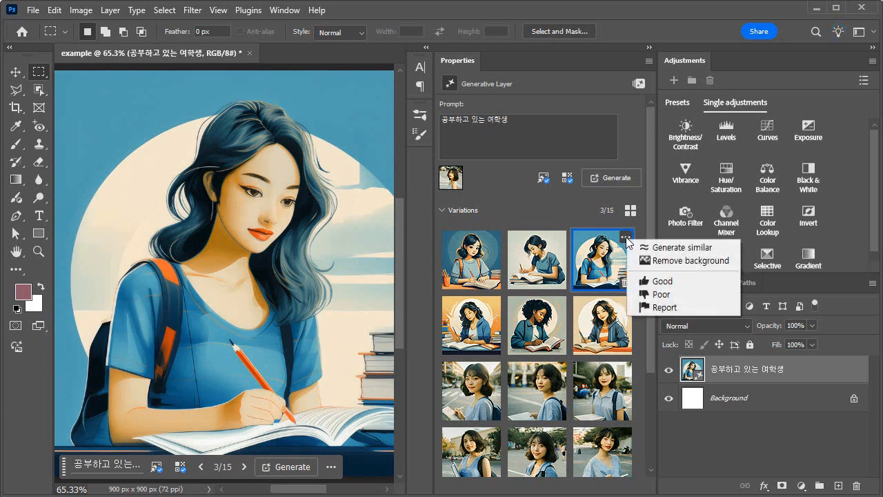
pyautogui.click(666, 247)
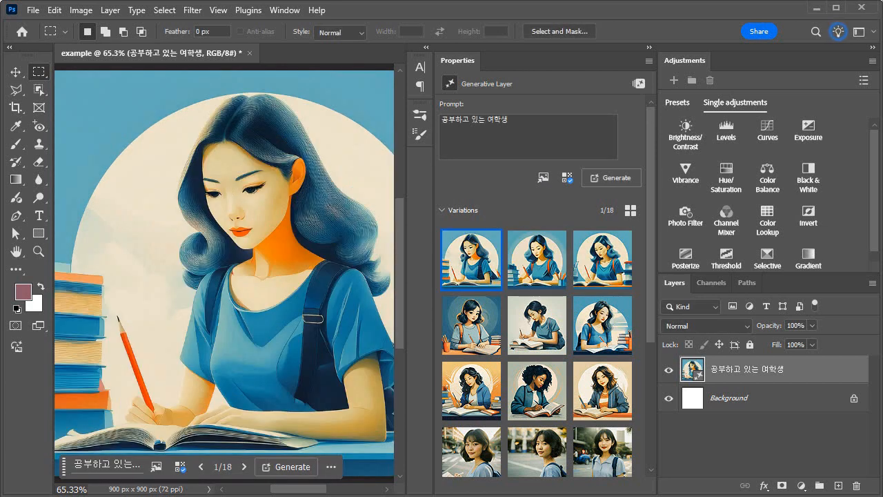
pyautogui.click(532, 275)
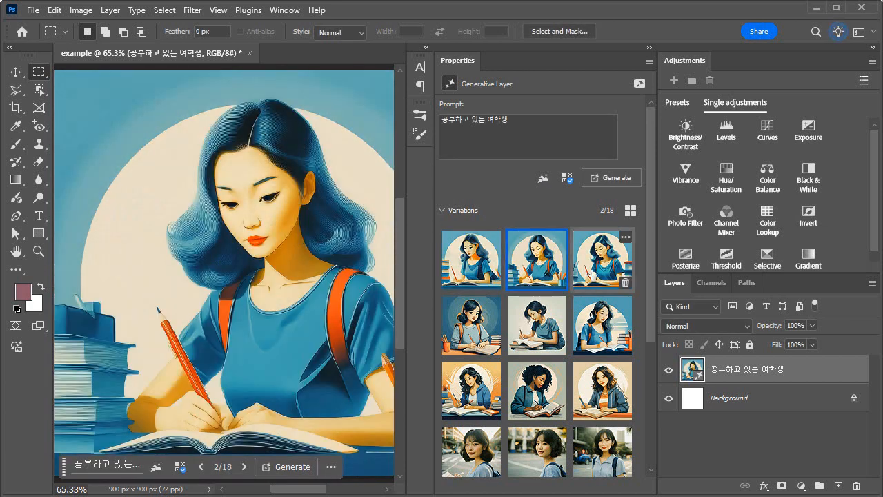
pyautogui.click(597, 263)
pyautogui.click(536, 262)
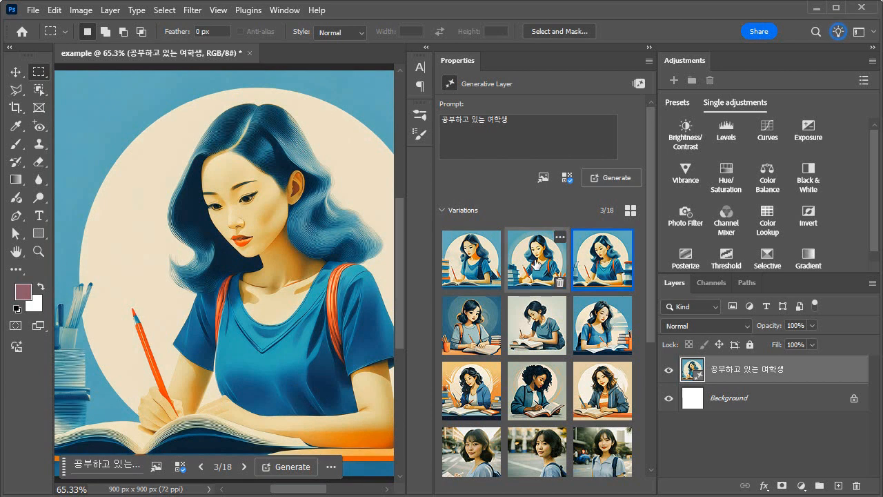